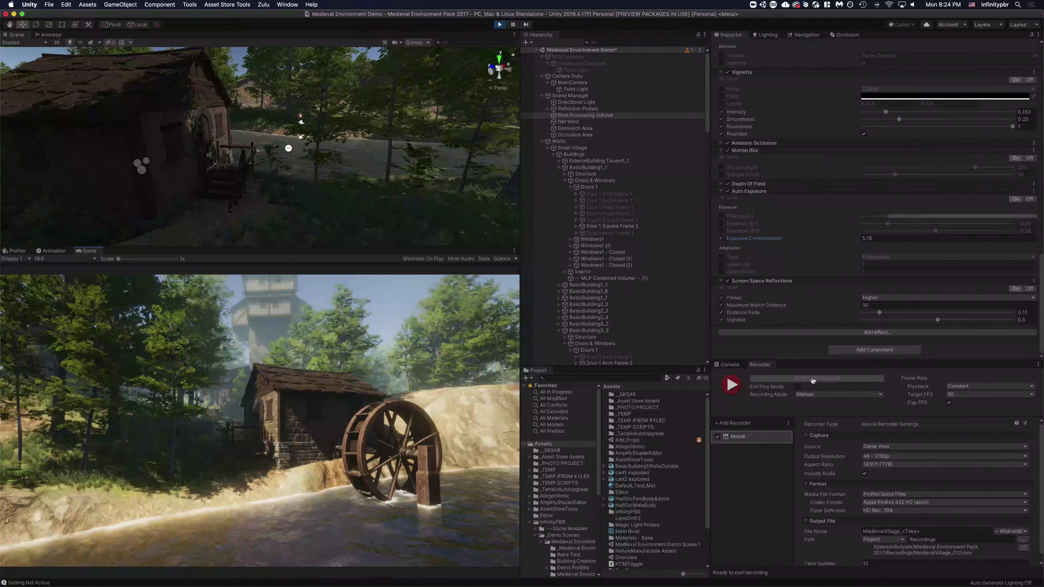
Record a movie take of the watermill scene, capturing over 1,200 frames
left_click(800, 381)
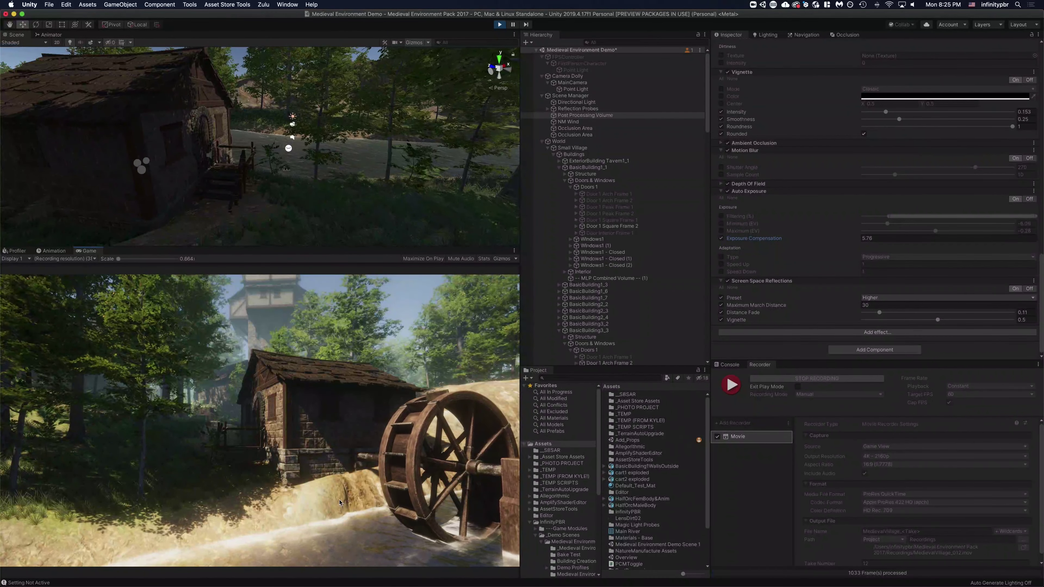
mouse_move(494, 586)
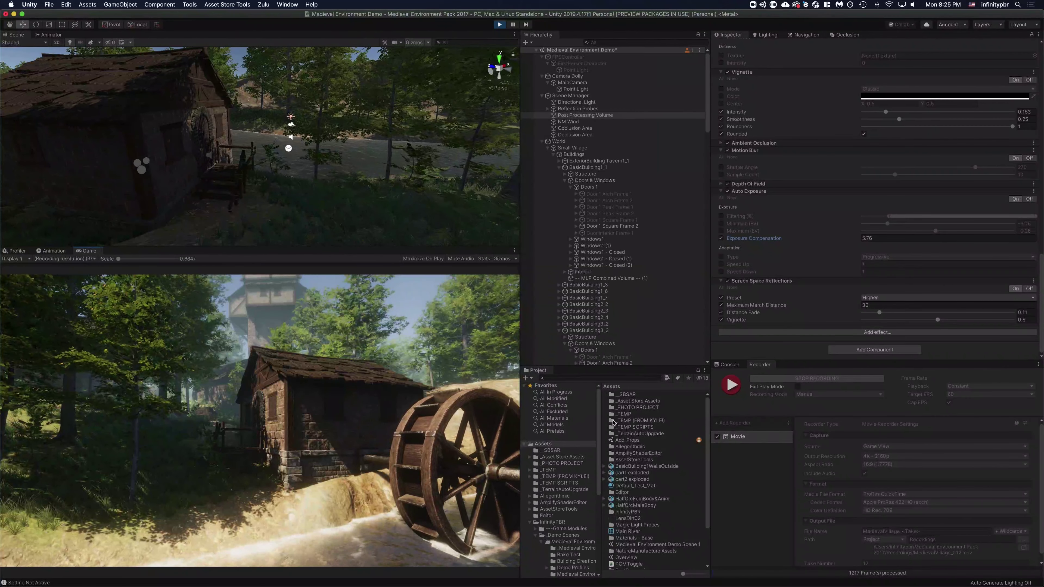
left_click(817, 379)
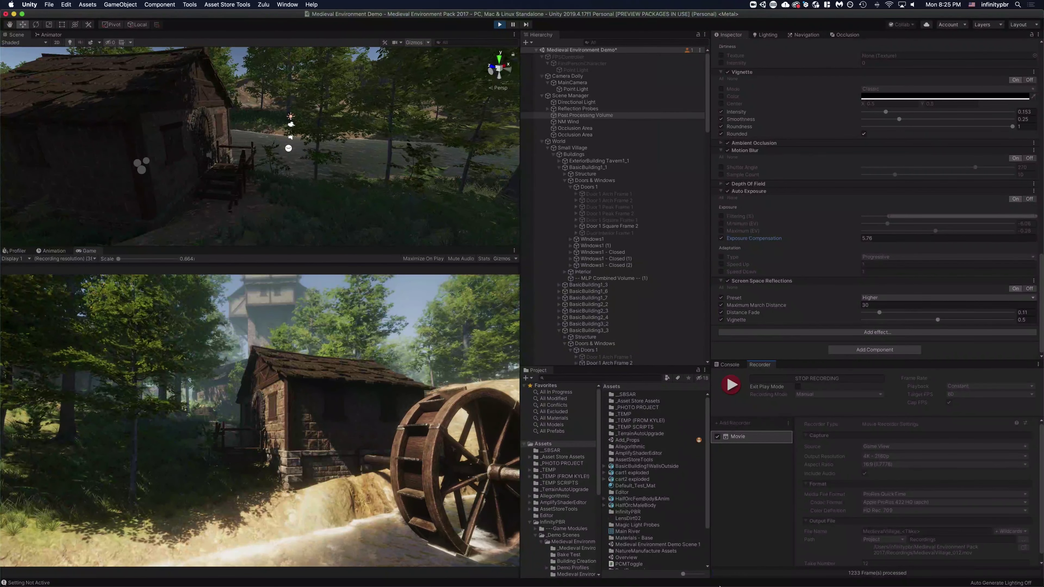
left_click(653, 574)
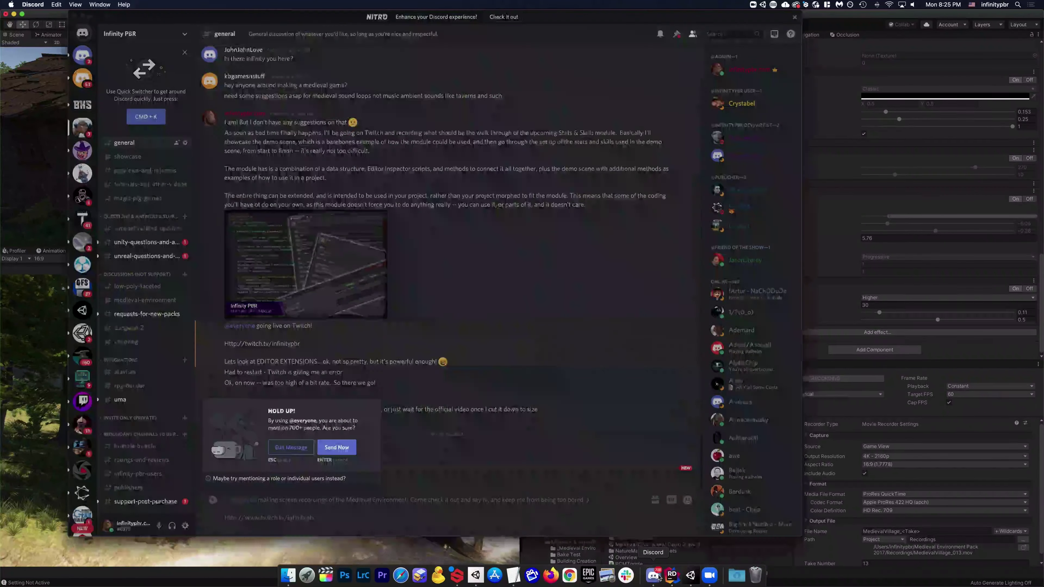
left_click(337, 447)
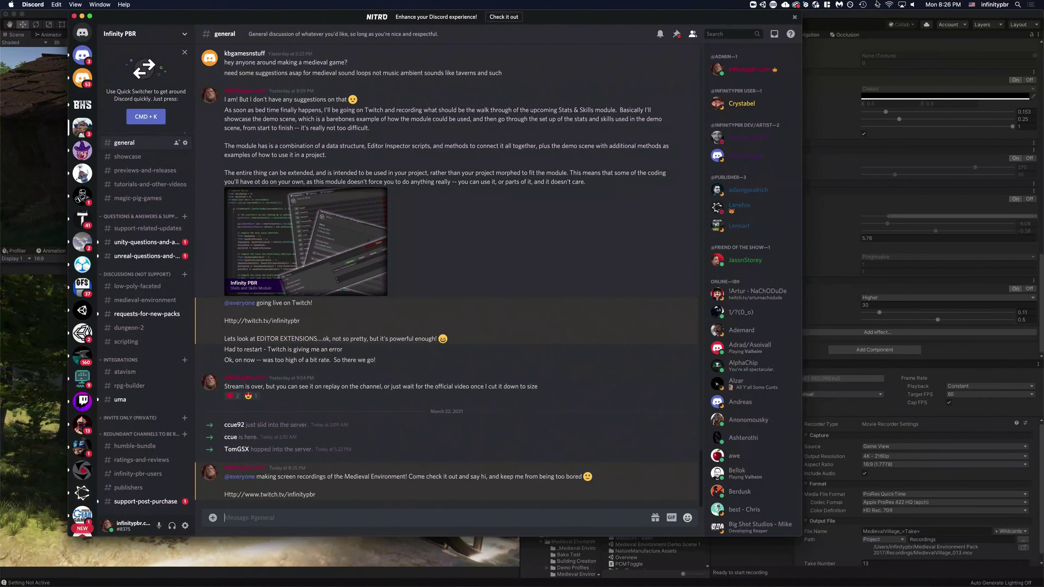
left_click(845, 19)
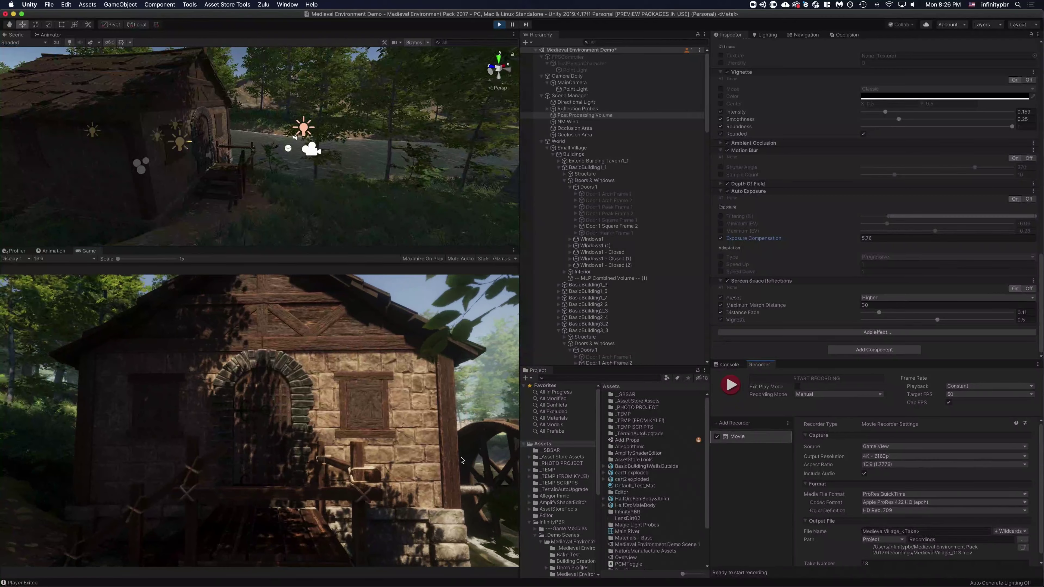
Start a new movie take of the stone building scene with the F10 shortcut
key("F10")
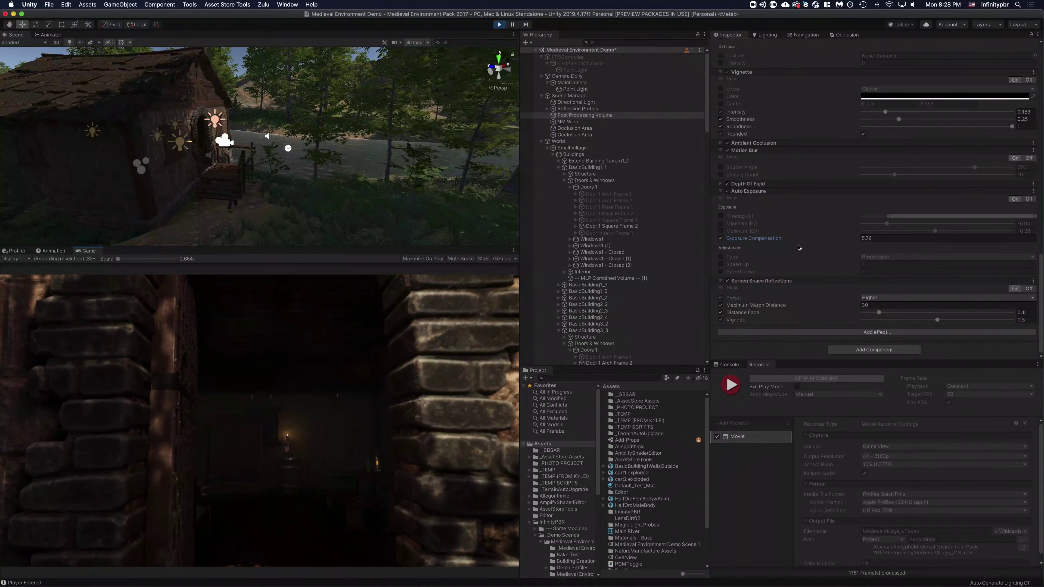
Stop the current take with Super+F10 after about 1,480 frames, leaving take 14 ready
scroll(927, 172, "up", 15)
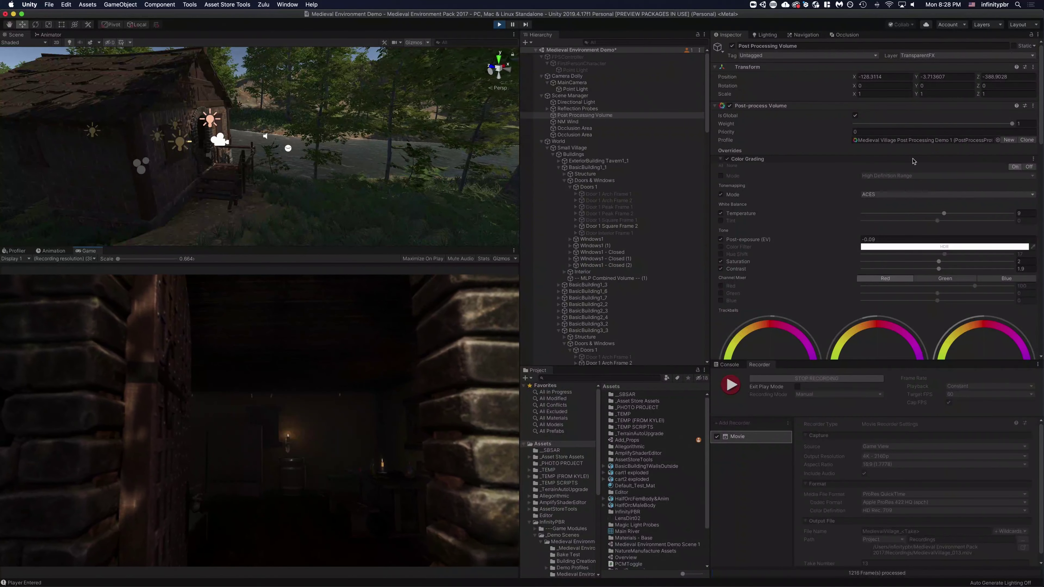
scroll(888, 185, "down", 15)
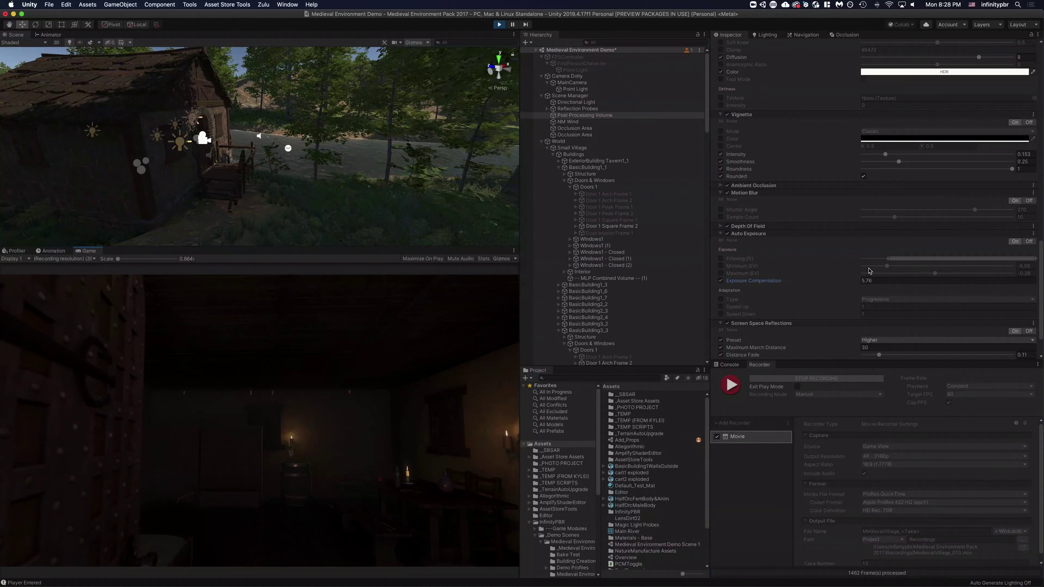
key("super+F10")
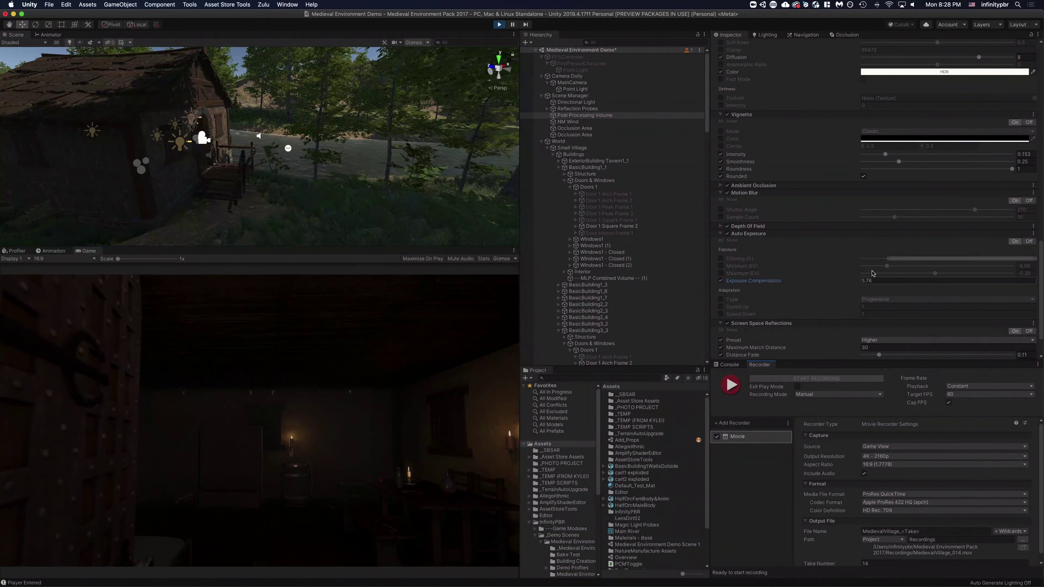
scroll(862, 155, "up", 15)
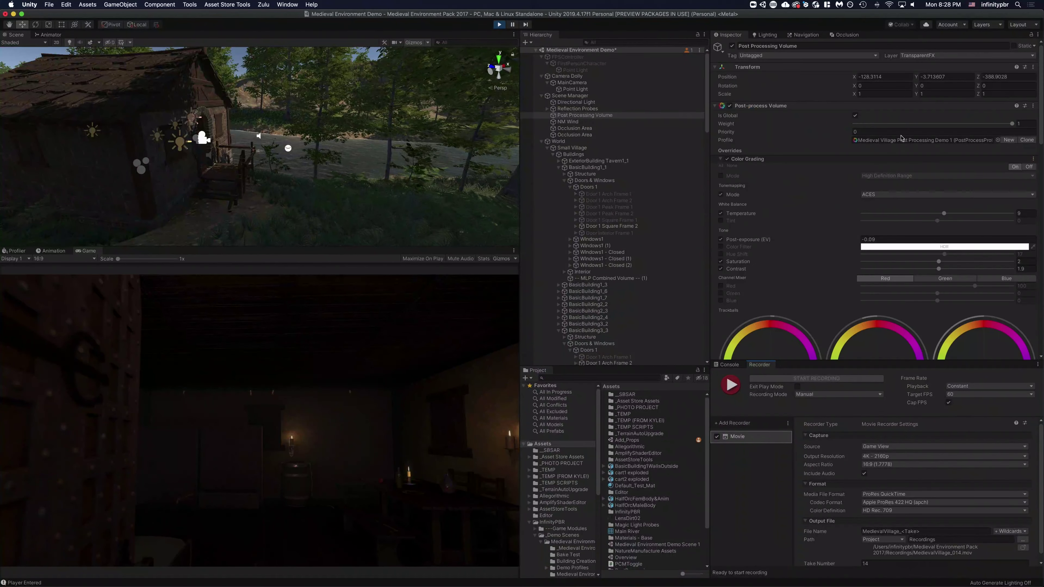
Assign the Medieval Village Post Processing Demo profile to the Post Processing Volume
left_click(900, 140)
left_click_drag(691, 433, 900, 142)
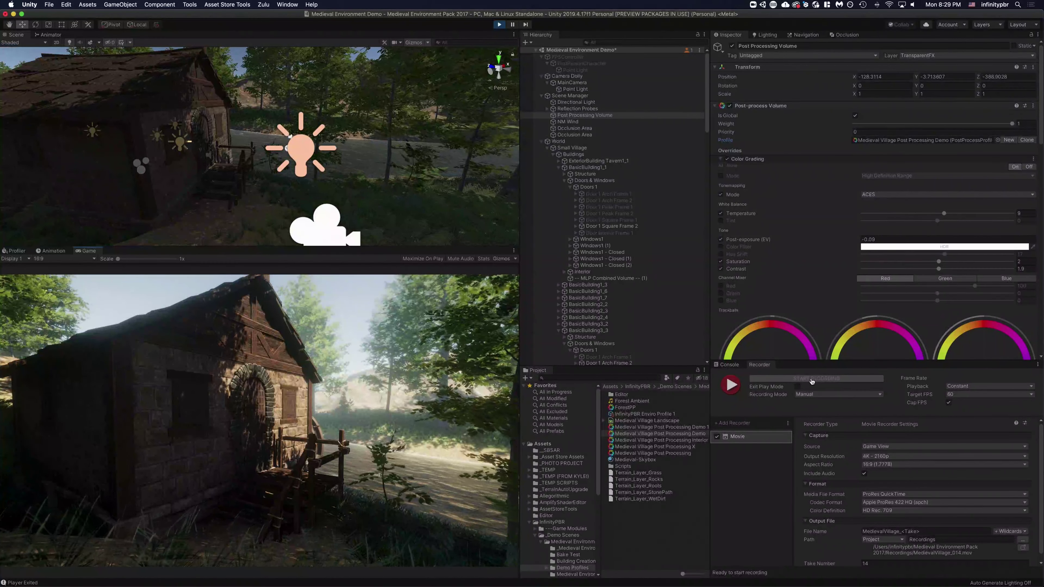
Start recording the medieval village fly-through, reaching 1,835 frames
left_click(811, 379)
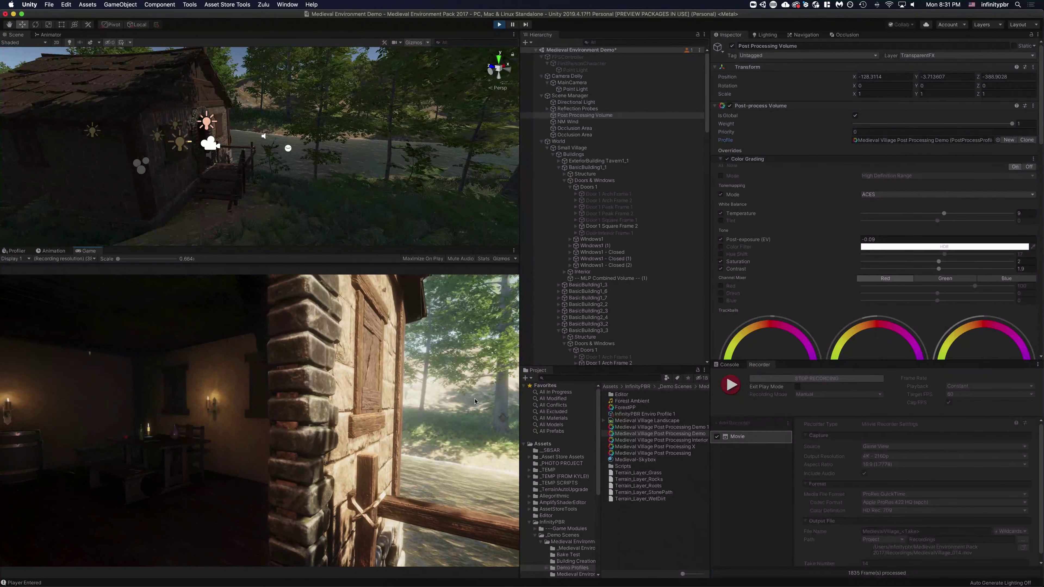
Stop the village take so the Recorder is ready for take 15
left_click(822, 379)
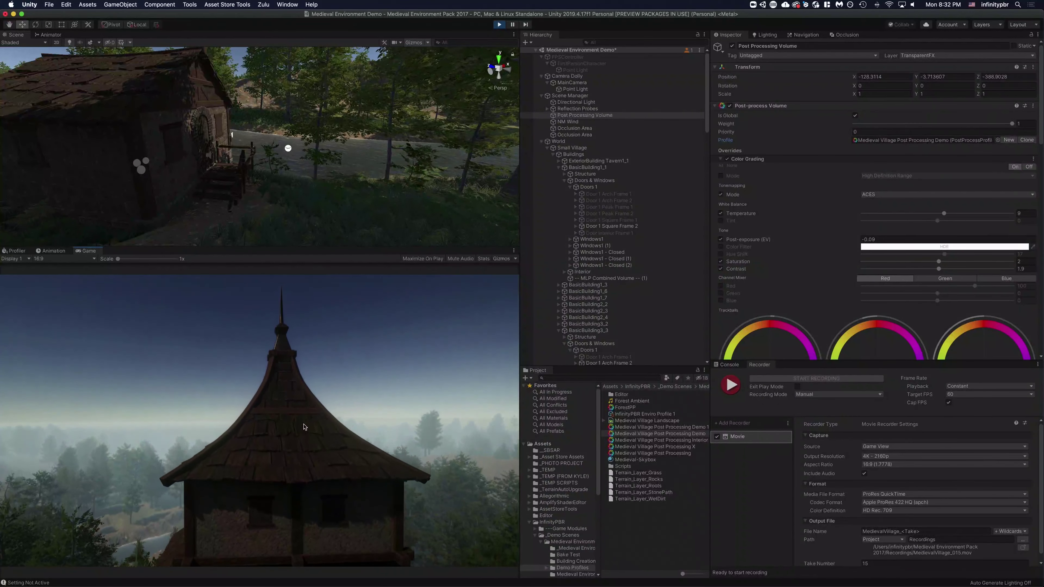
Start recording take 15 of the 4K Medieval Environment movie, reaching 1,477 frames
left_click(785, 380)
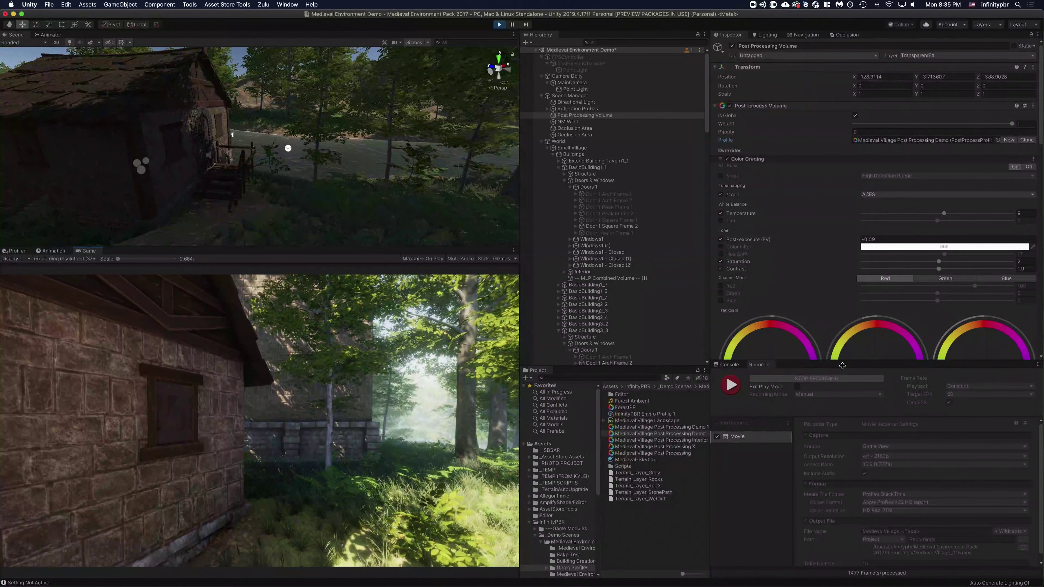
End take 15 so a fresh take of the lantern-lit bedroom interior records
left_click(817, 378)
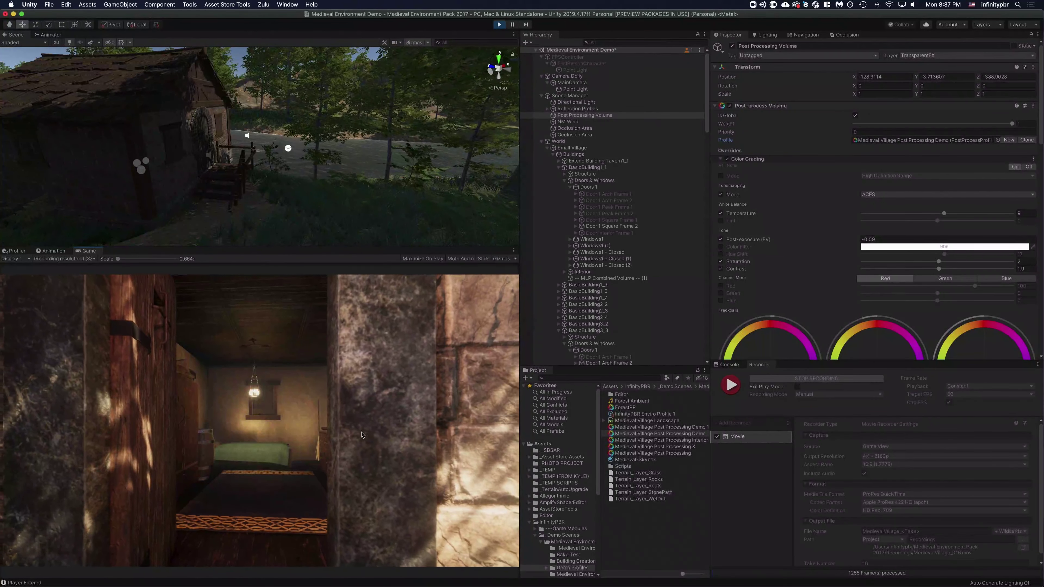
Finish the interior take, leaving the Recorder ready for take 17
left_click(833, 381)
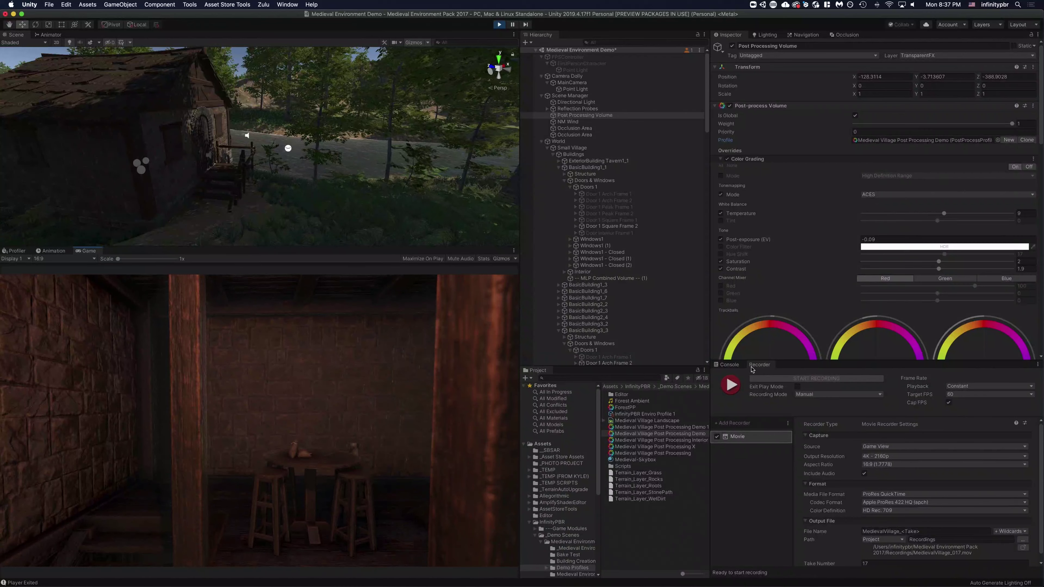
Start recording take 17 as the camera moves through the interior staircase scene
left_click(806, 382)
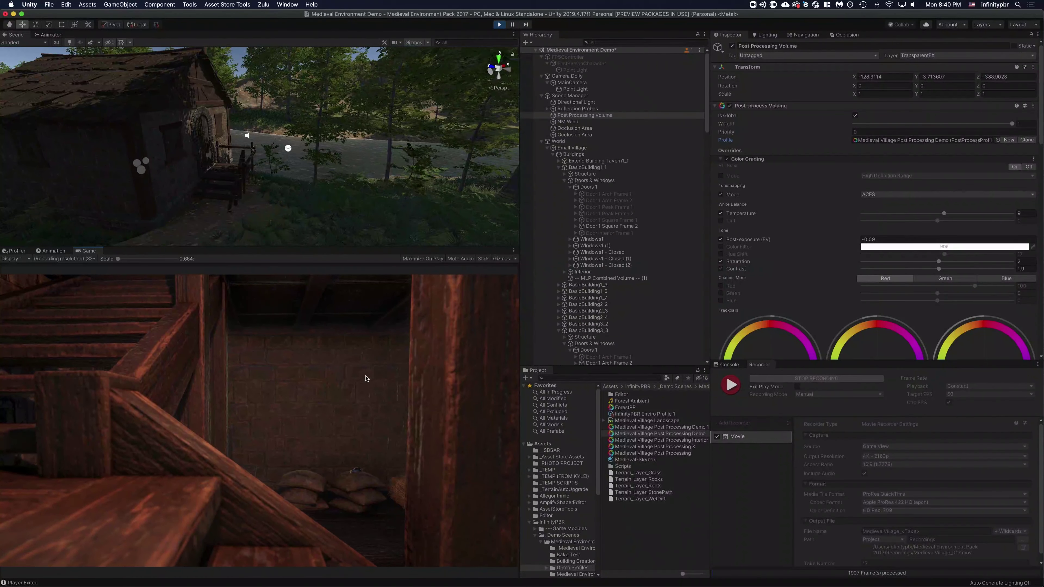
Stop take 17, open the Recordings folder in Finder, and select MedievalVillage_011.mov
left_click(842, 379)
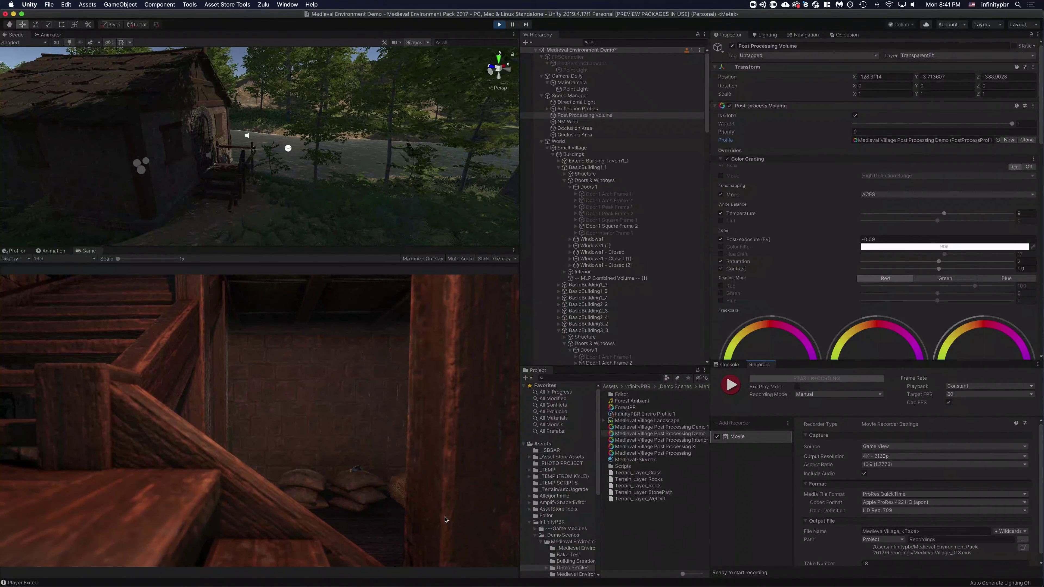
left_click(1023, 548)
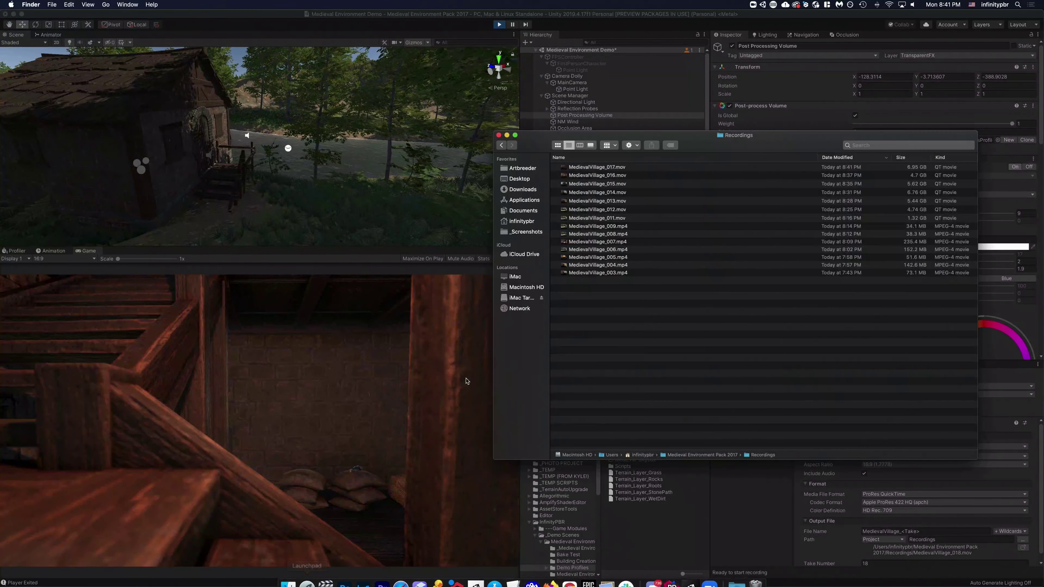
left_click(621, 218)
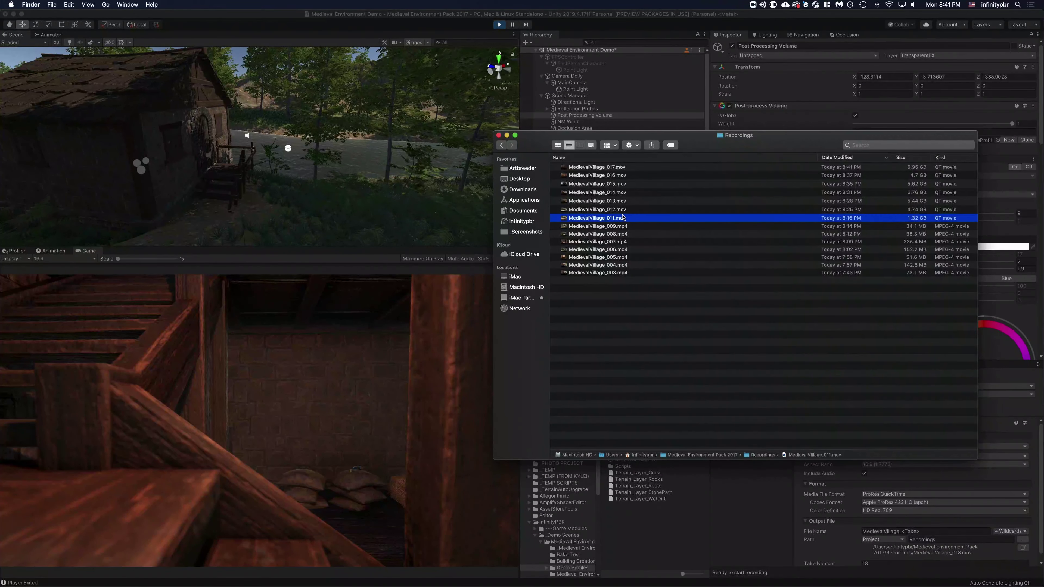
Quick Look the takes 011, 009, 008 and 007, then close the preview
key("space")
key("space")
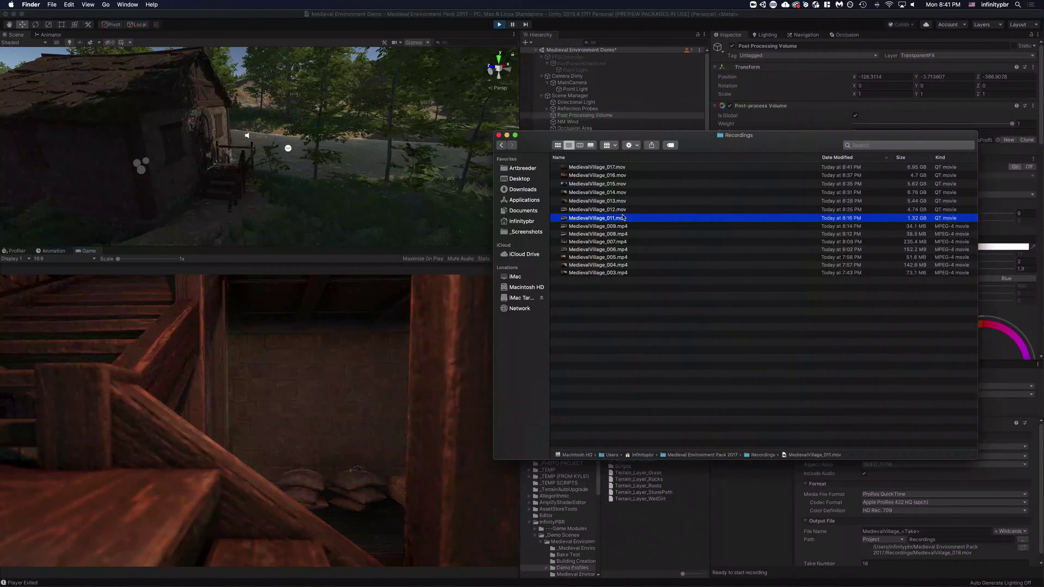
key("Down")
key("space")
key("space")
key("Down")
key("space")
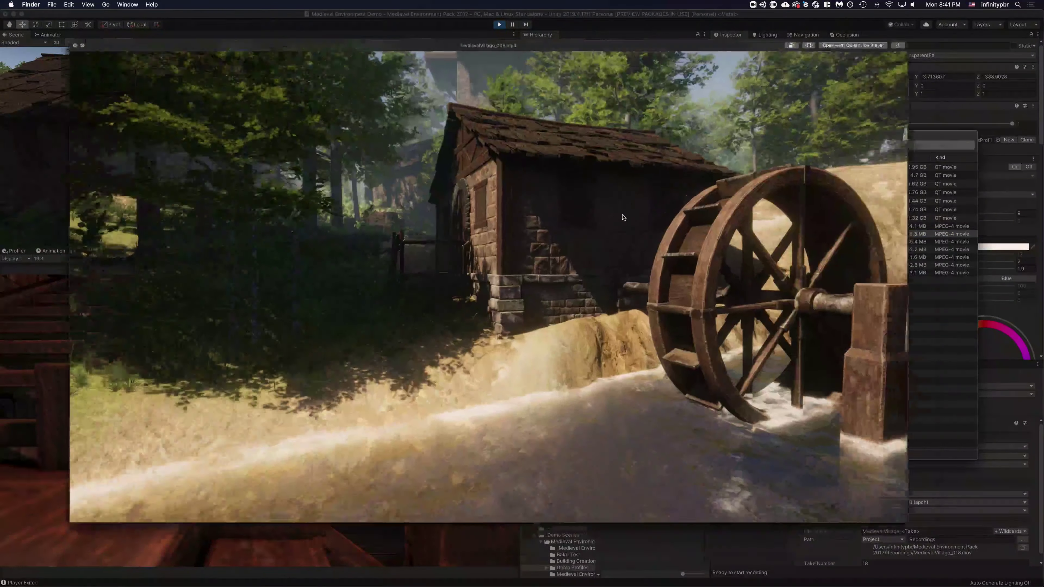
key("space")
key("Up")
key("space")
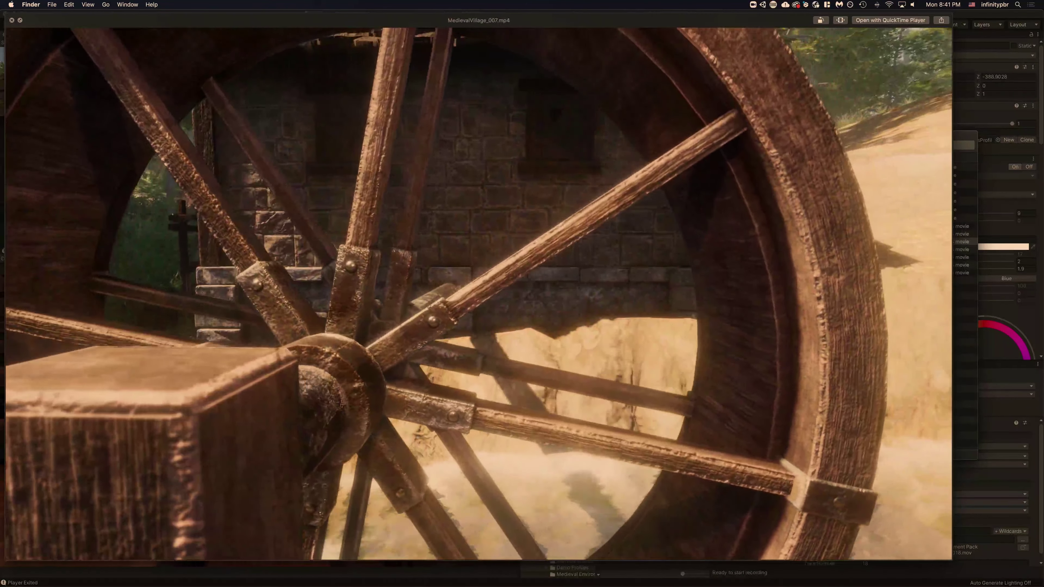
key("space")
Return to the Unity editor, with the Recorder set for take 18
left_click(259, 324)
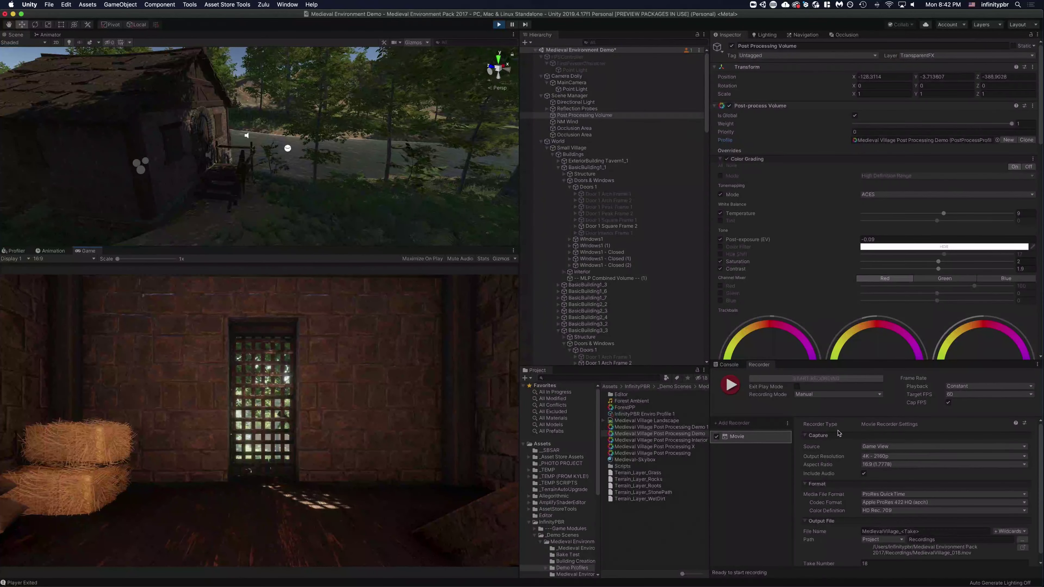
Record movie take 18, stopping it at about 778 frames
left_click(816, 381)
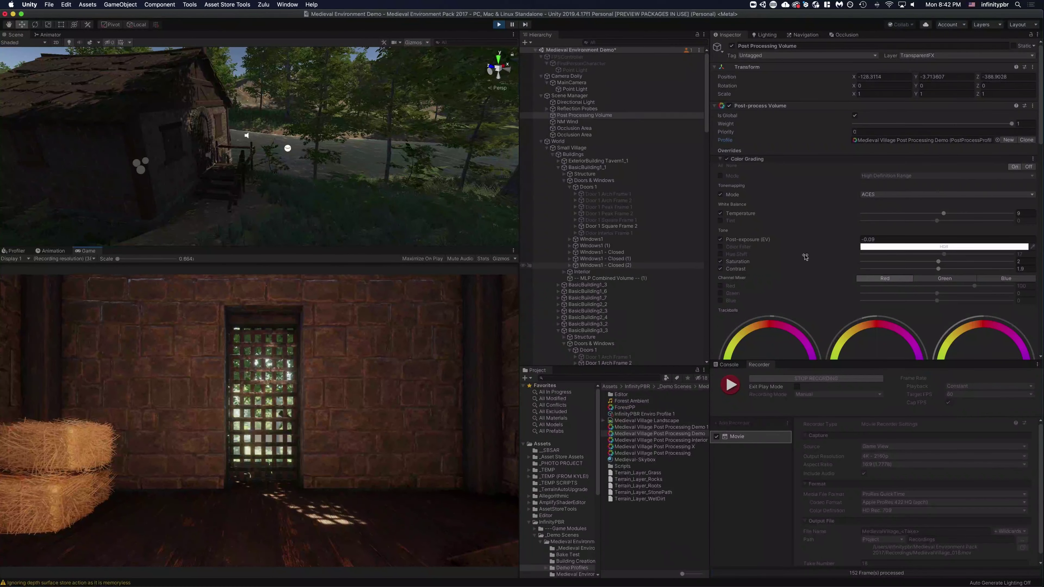
scroll(826, 257, "down", 15)
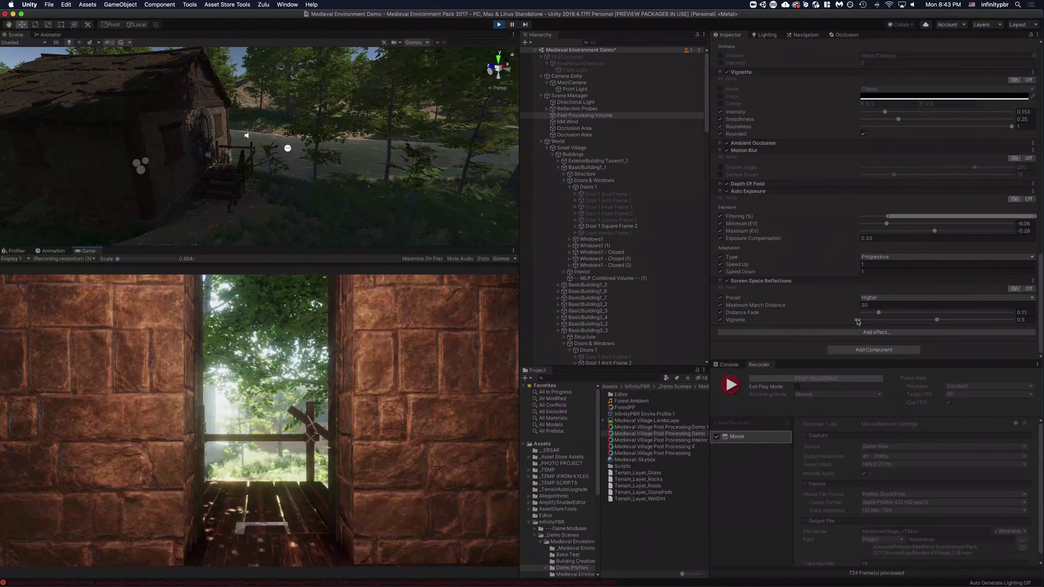
left_click(802, 379)
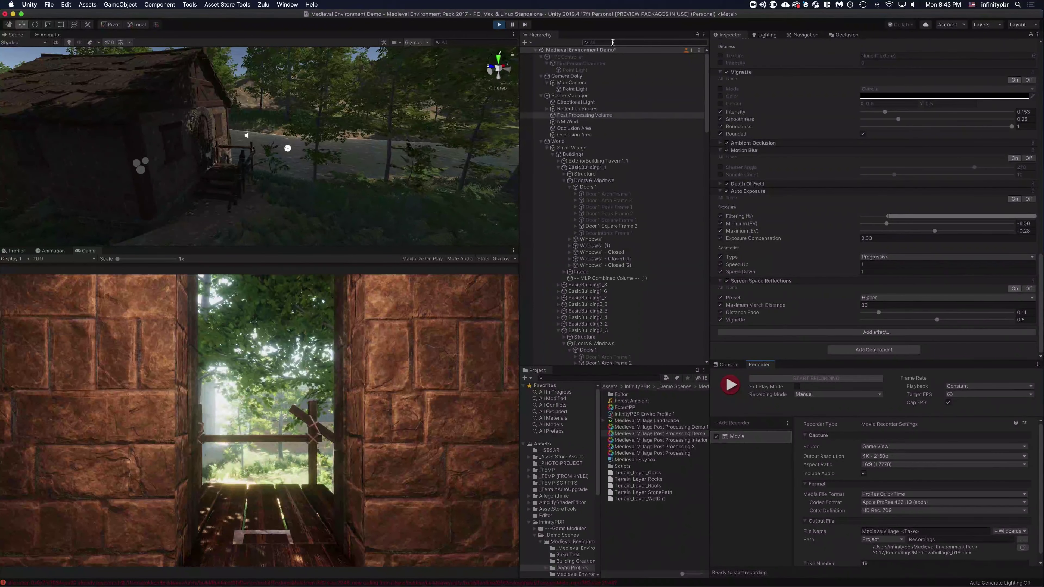
Search the Project for 'screenshot' and inspect the TakeScreenshot script
left_click(571, 377)
type("sc")
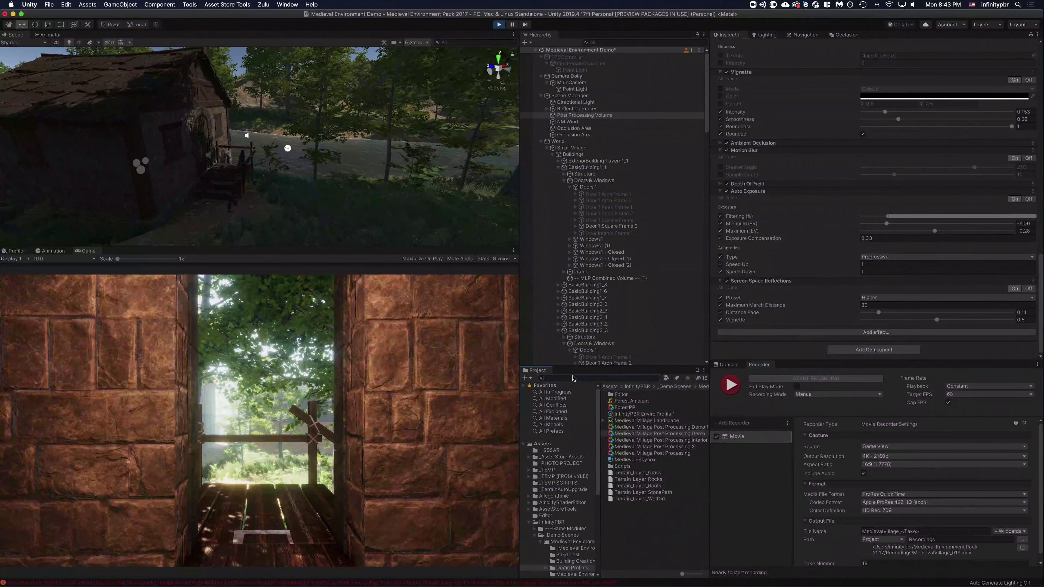
type("reenshot")
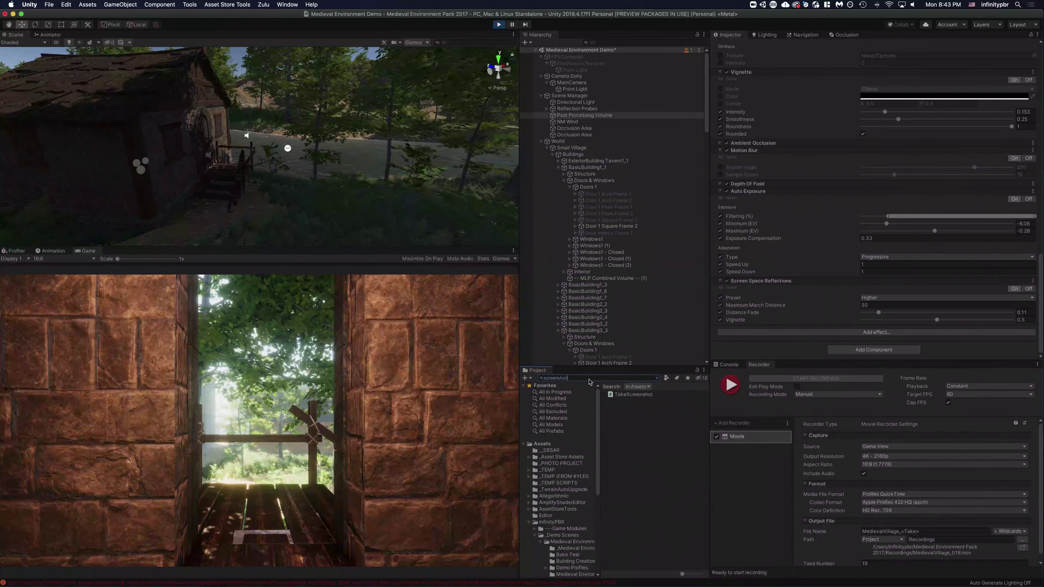
left_click(635, 395)
Open TakeScreenshot.cs in Rider, highlight line 12's CaptureScreenshot call, then return to Unity
double_click(635, 394)
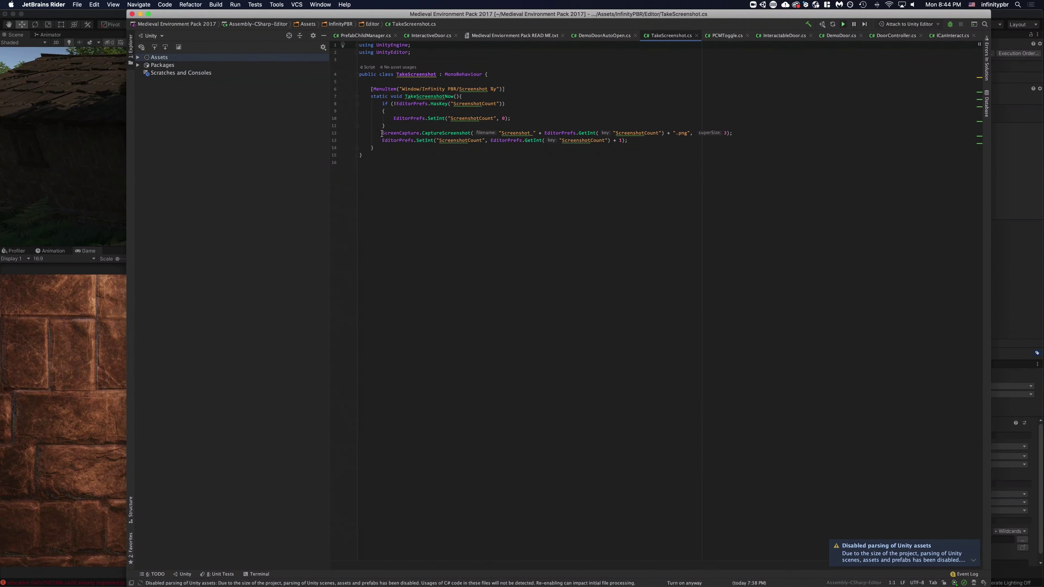
left_click_drag(381, 133, 765, 133)
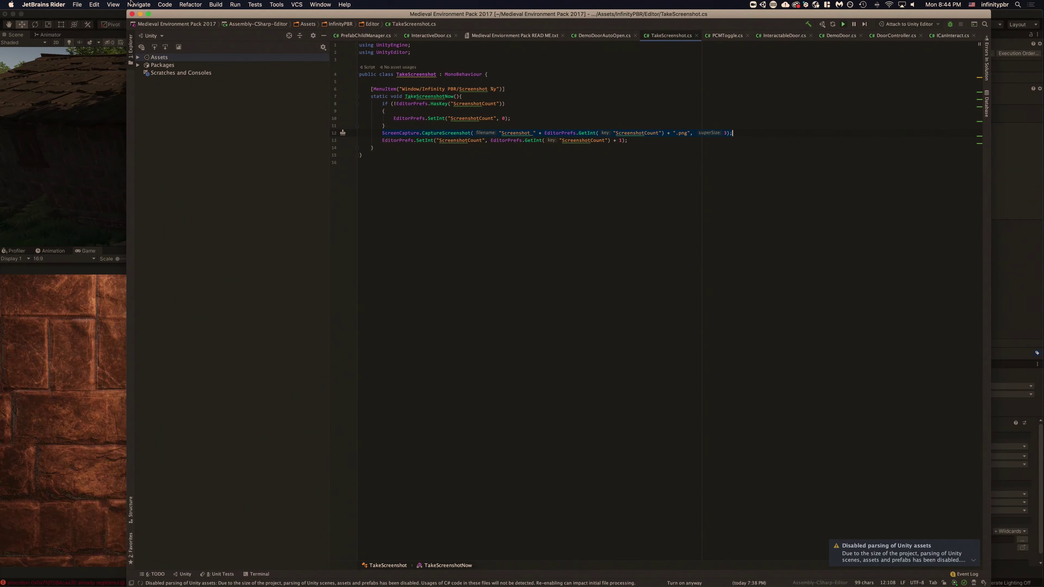
left_click(98, 15)
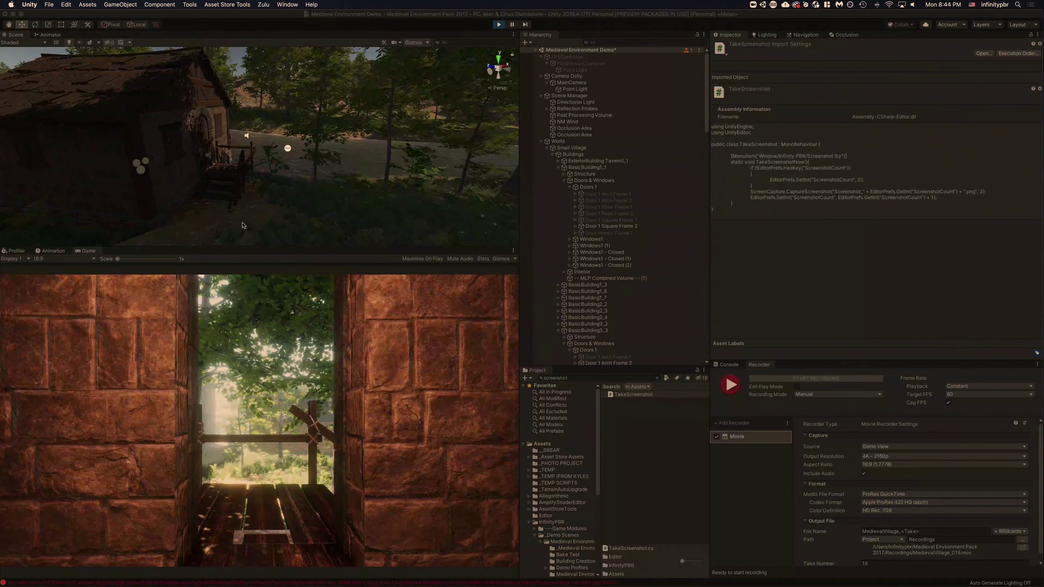
Start recording take 19 with the F10 shortcut as the camera enters the leafy branches
left_click(255, 352)
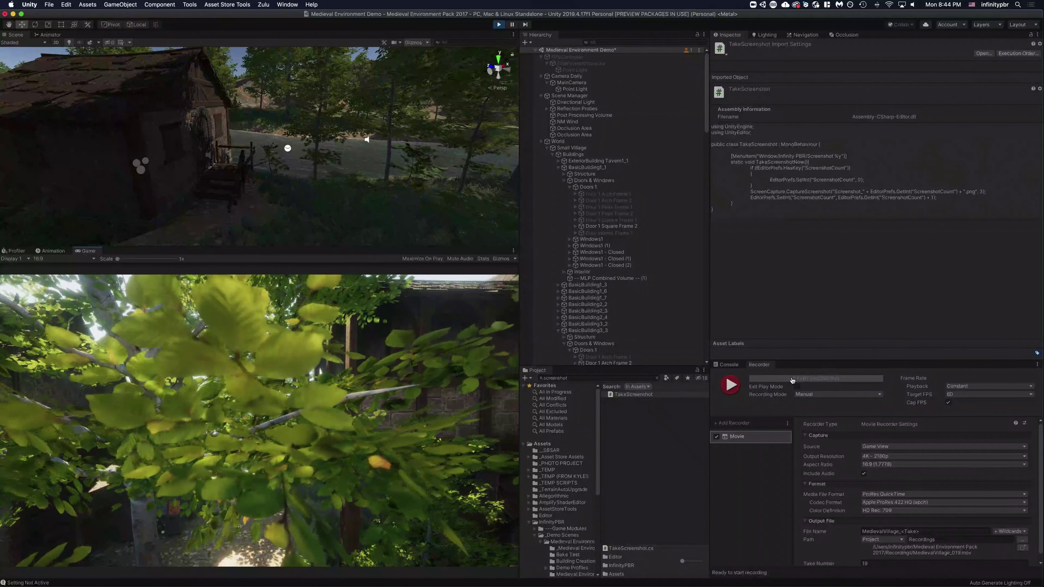
key("F10")
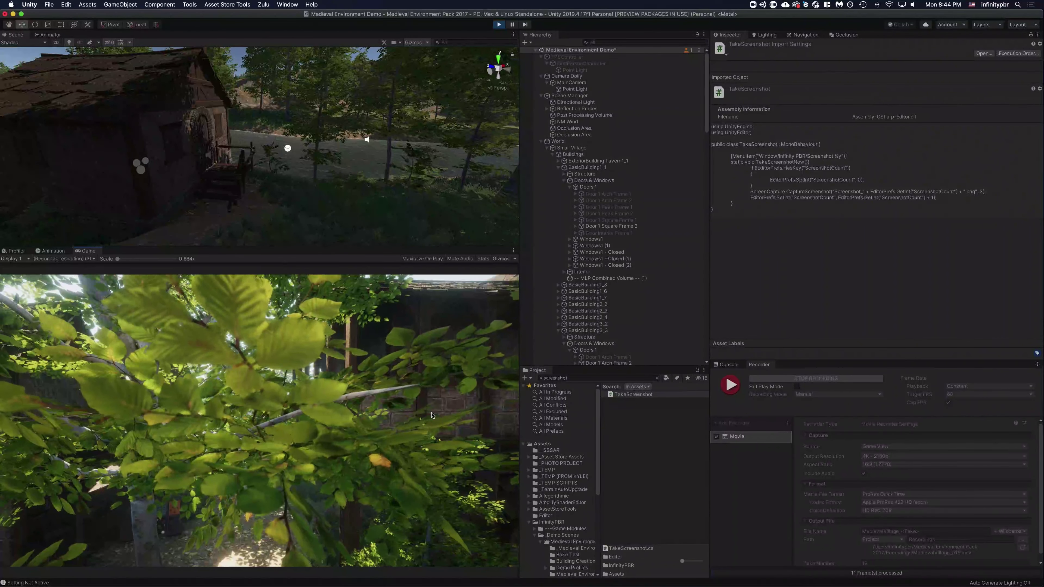
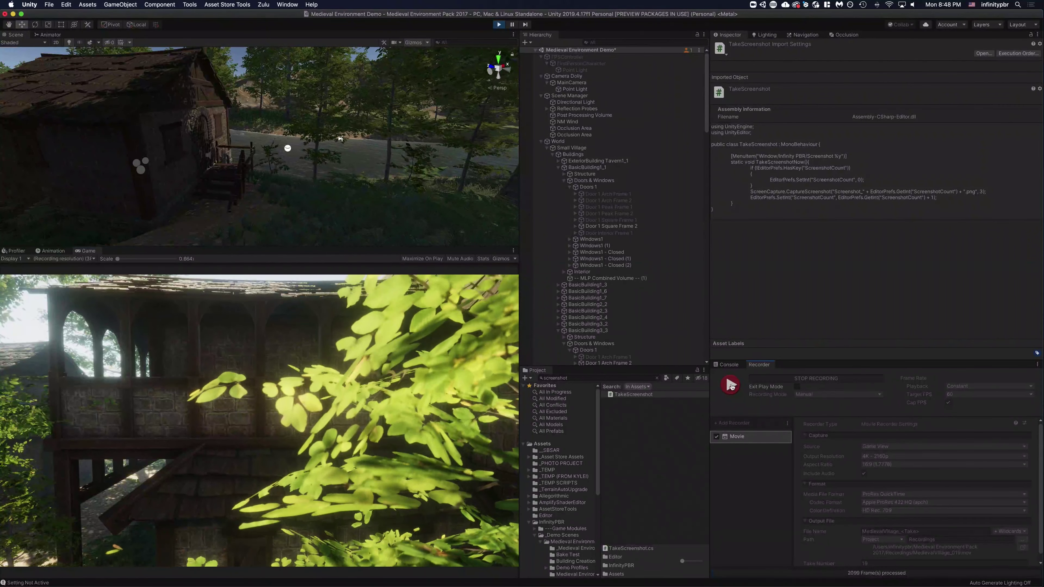
Stop the current 4K ProRes movie take so the Recorder is ready for take 20
left_click(730, 386)
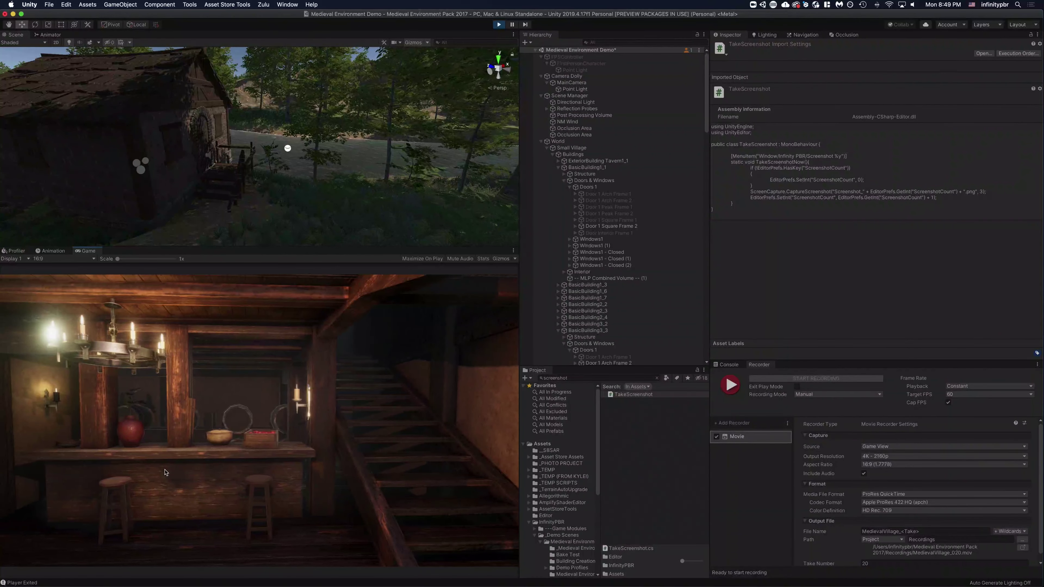
Start recording take 20 of the tavern interior in the Recorder
left_click(828, 379)
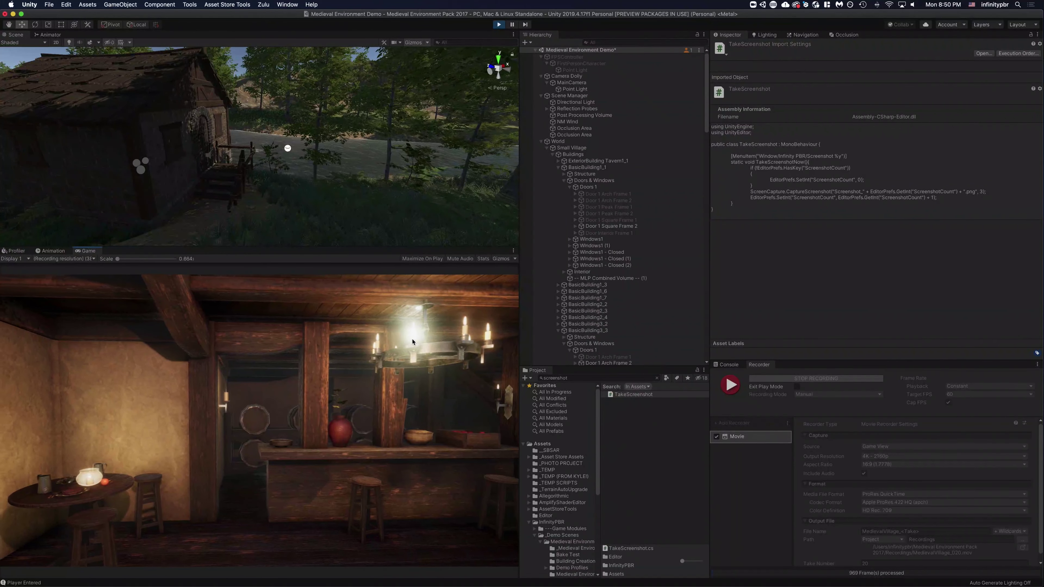
Stop the tavern interior take so the Recorder is ready for take 21
left_click(798, 379)
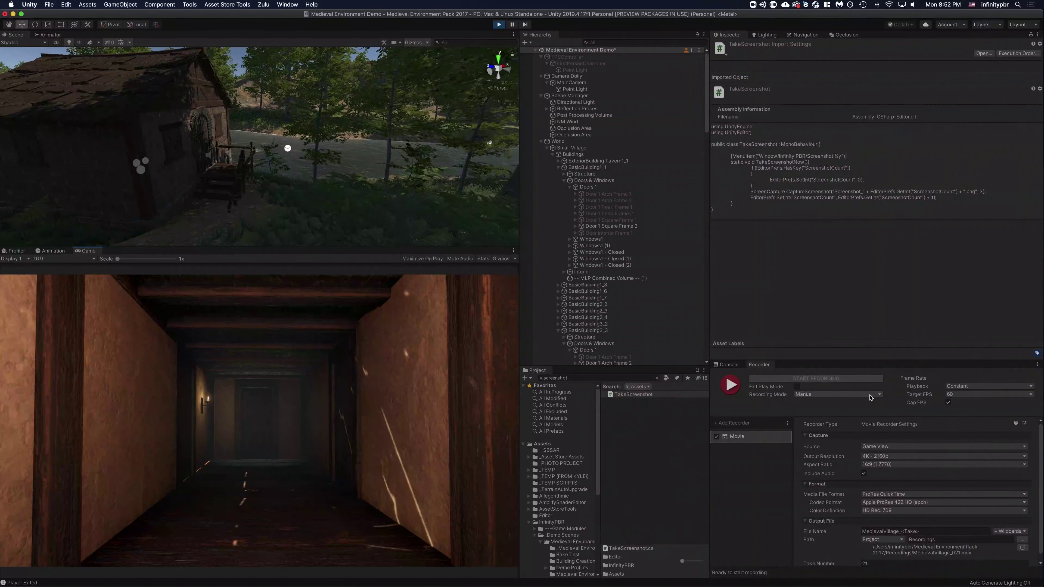
Start recording take 21 down the narrow wooden corridor
left_click(799, 379)
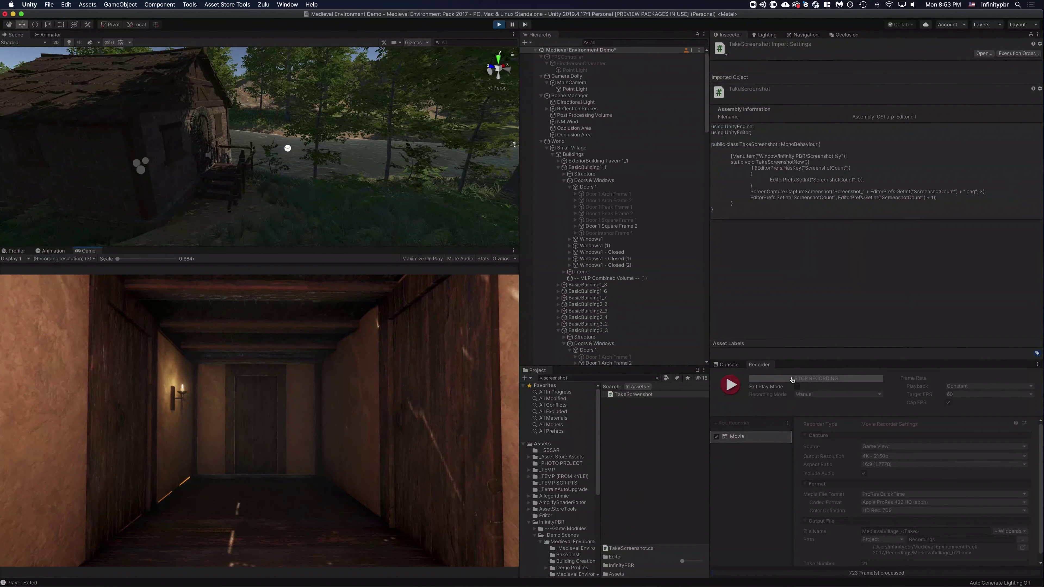
End the corridor take with the Super+F10 recorder shortcut
key("super+F10")
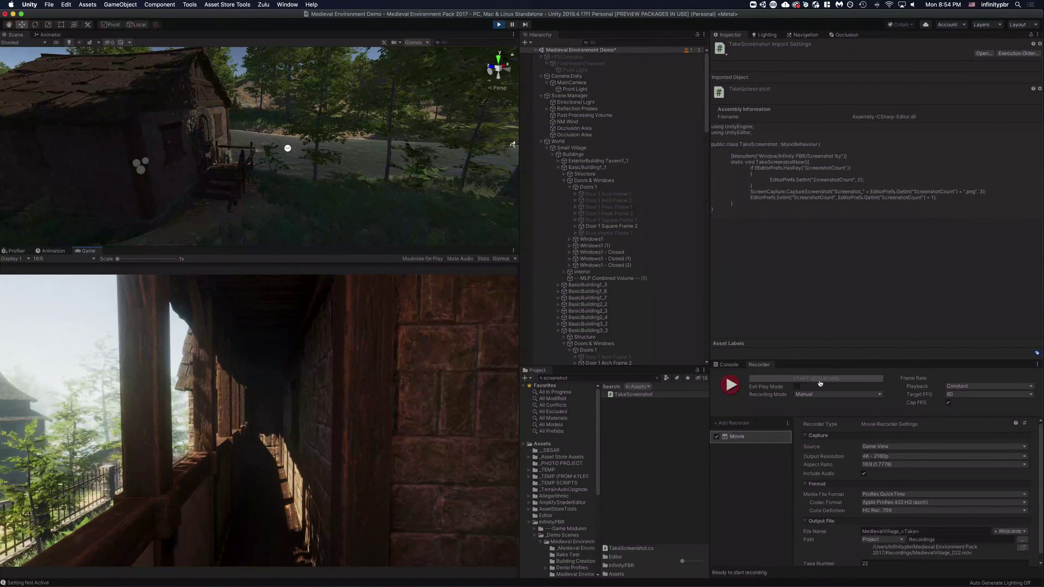
Record take 22 along the wooden balcony walkway, then stop it
left_click(820, 382)
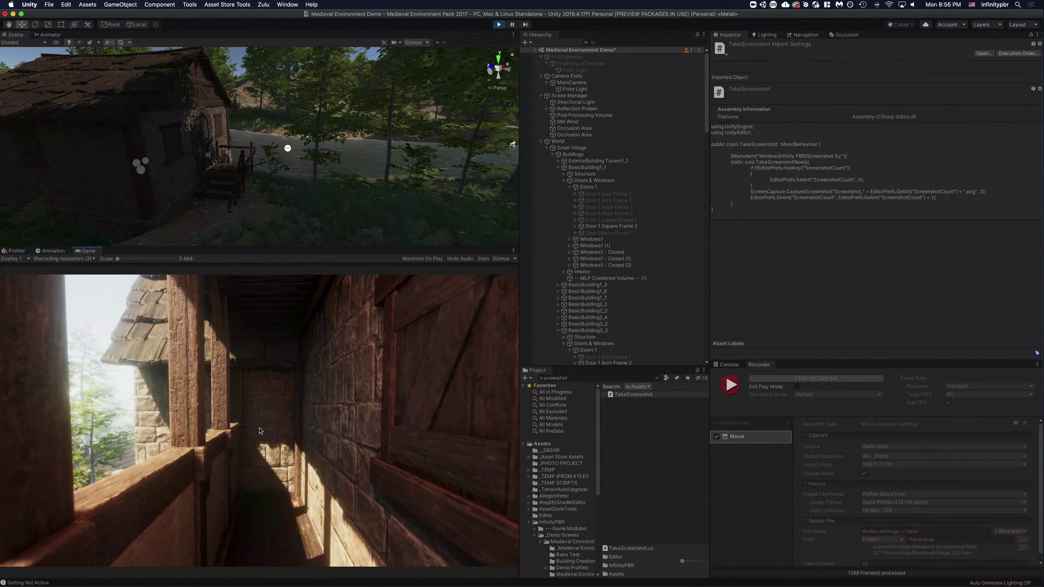
left_click(828, 379)
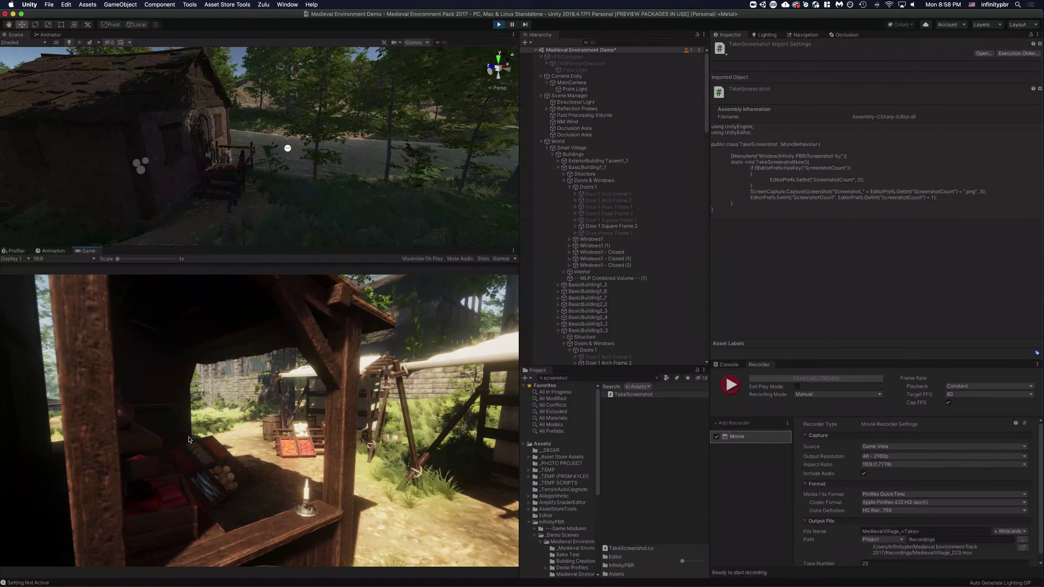
Start recording take 23 framed on the market stall beside the lit candle
left_click(801, 378)
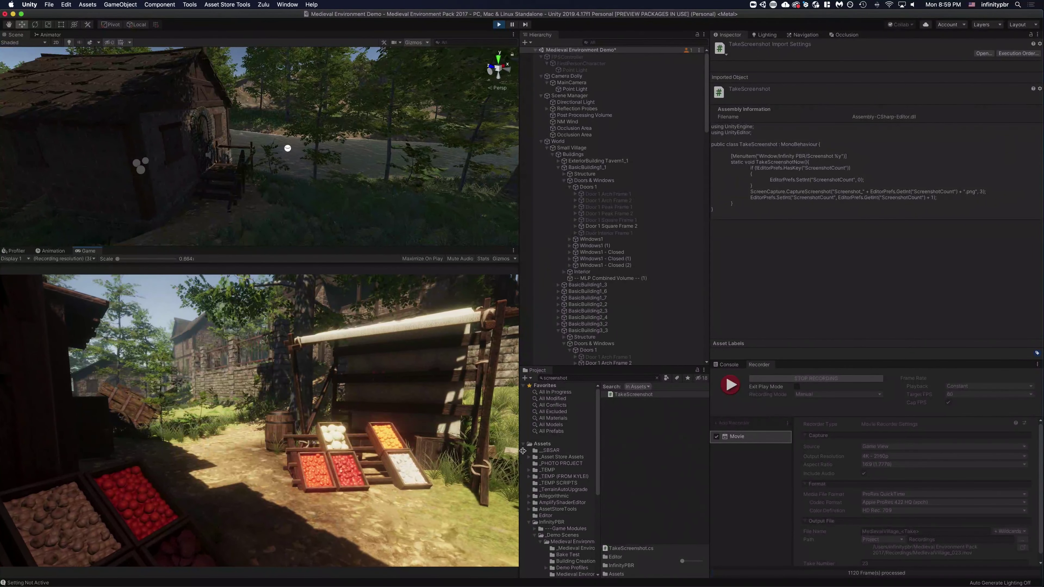
Stop the market stall take, leaving the Recorder ready for take 24
left_click(794, 379)
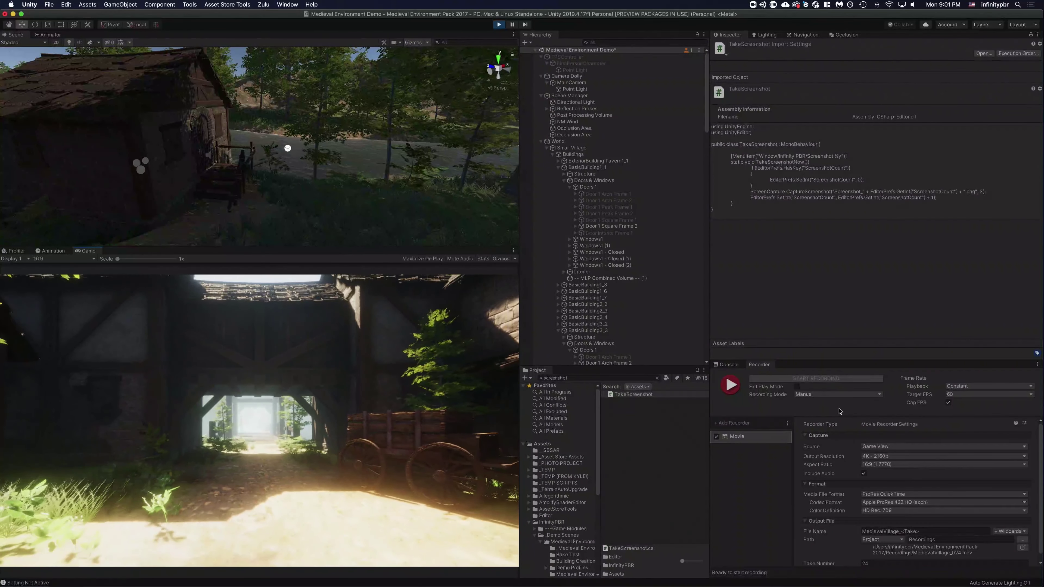
Start recording take 24 from the gateway view through the village
left_click(813, 379)
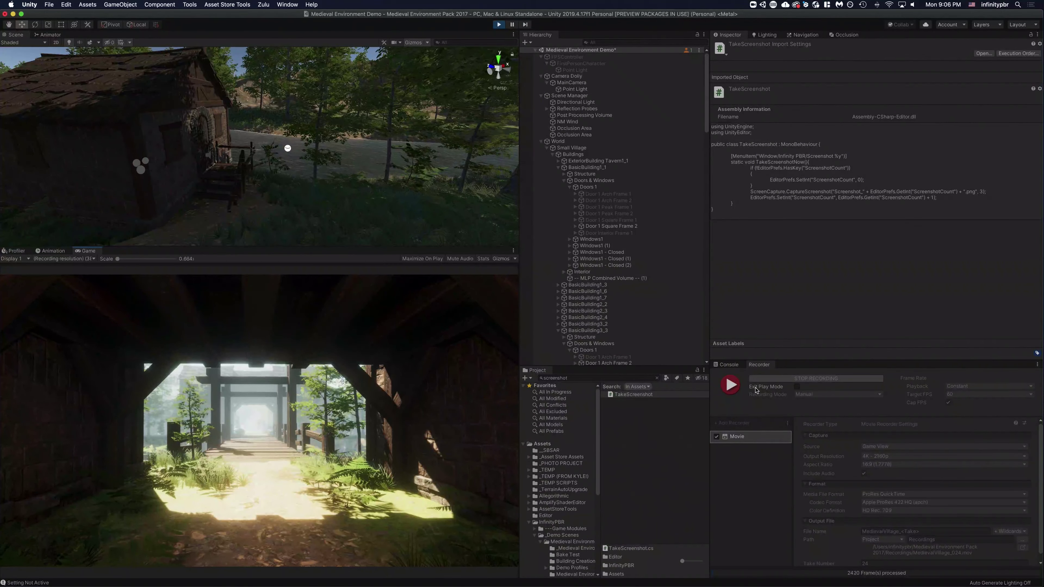
Stop take 24 so the Recorder is ready for take 25 on the bridge
left_click(787, 379)
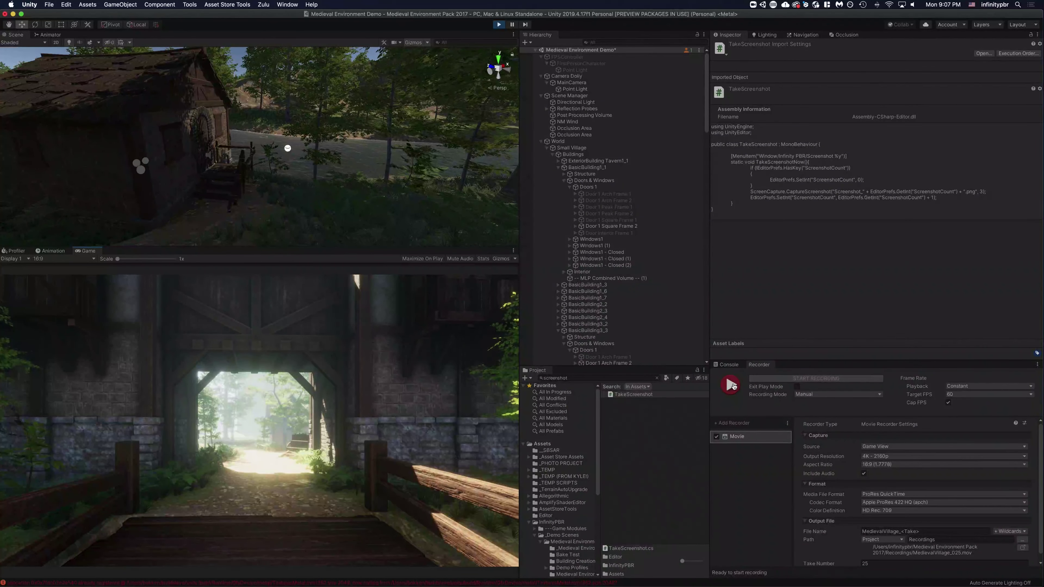
Record movie take 25 and stop it, leaving the Recorder ready for take 26
left_click(781, 379)
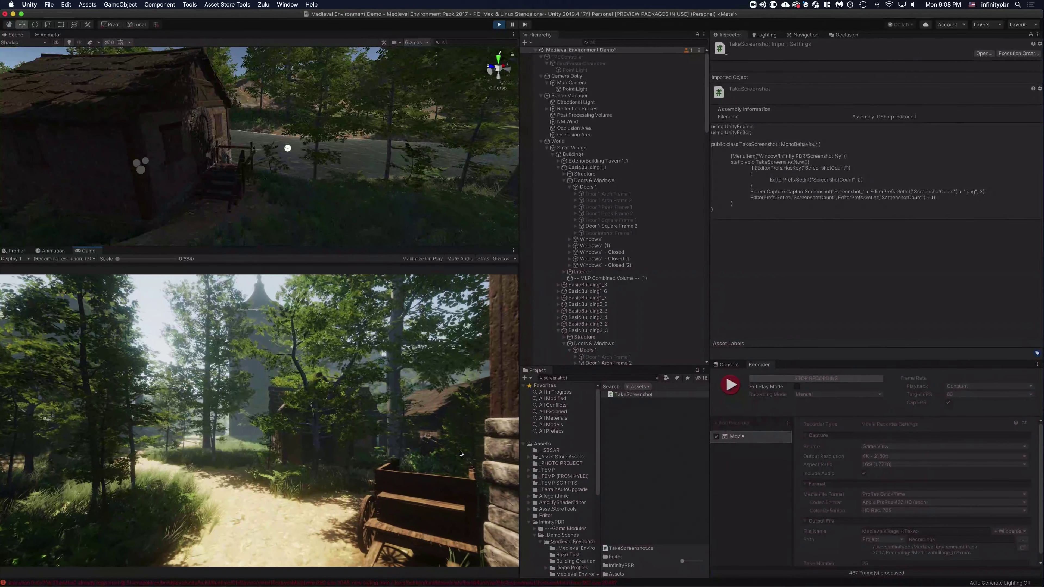
left_click(810, 379)
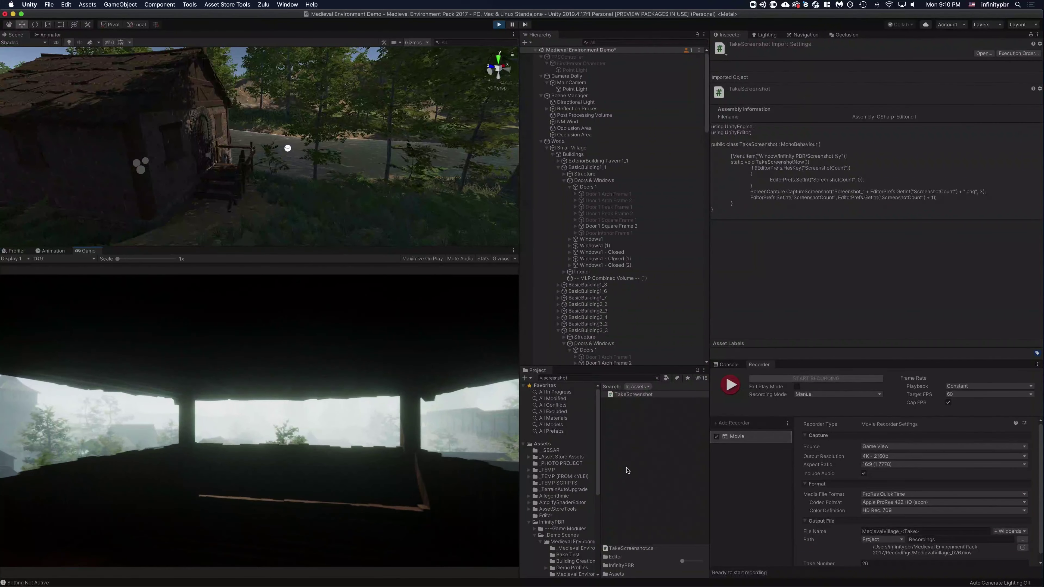
Start recording movie take 26 over the misty village rooftops
left_click(807, 378)
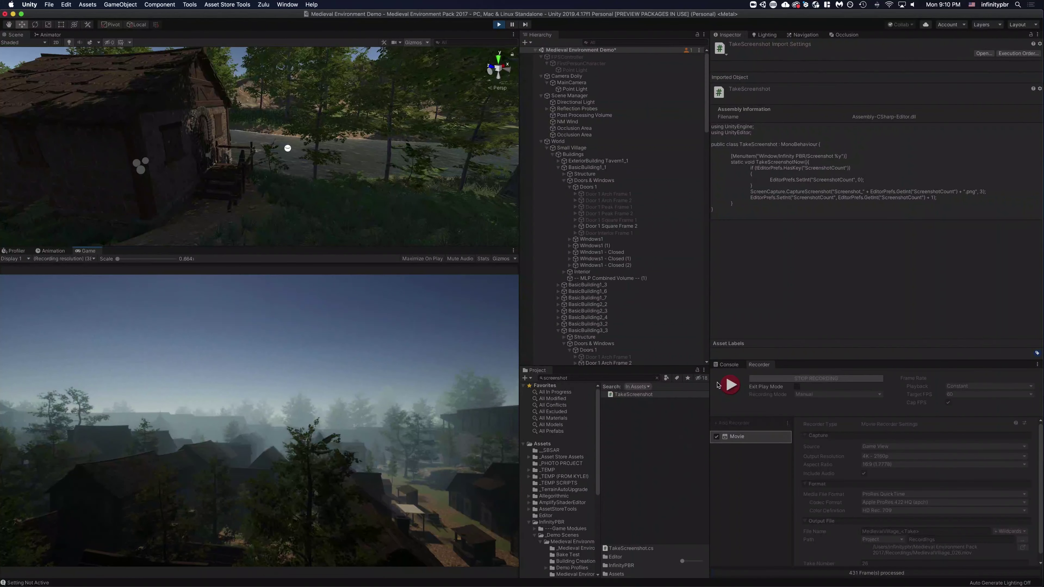
Stop recording take 26 of the village rooftops
left_click(784, 379)
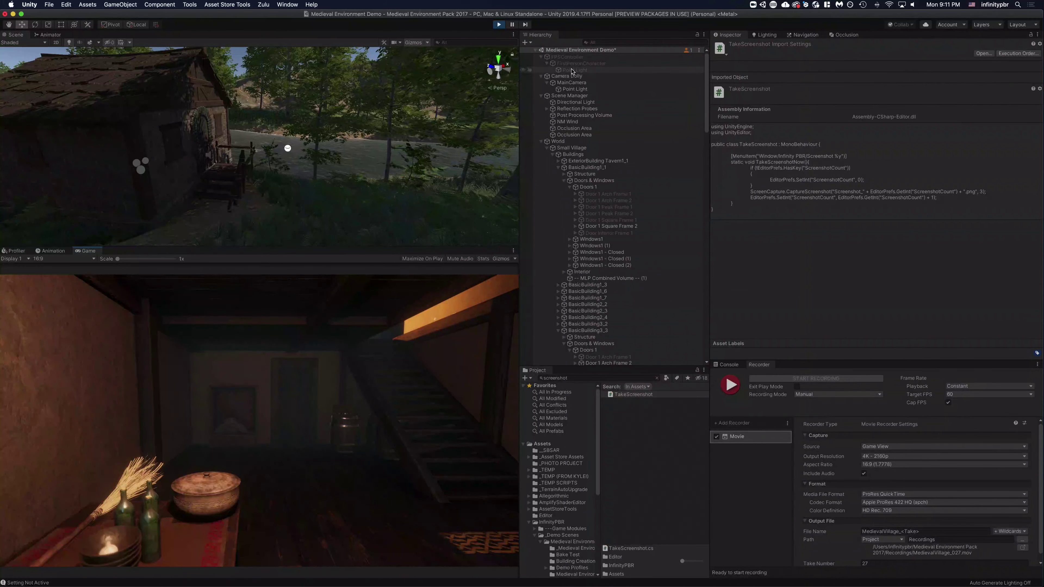
Tilt MainCamera down to Rotation X 39.513 to frame the table with bottles and sack
left_click(571, 83)
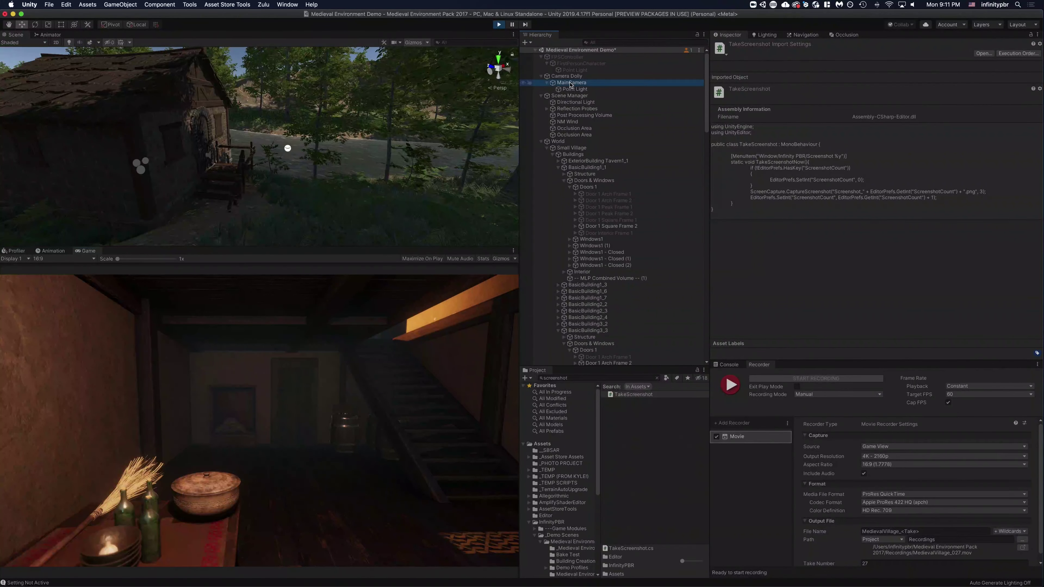
key("f")
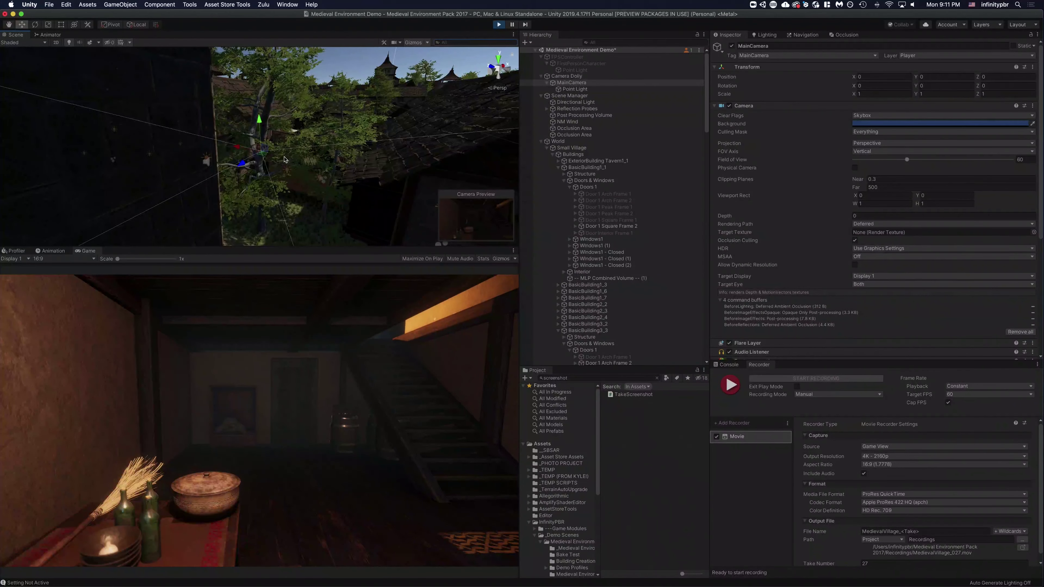
key("e")
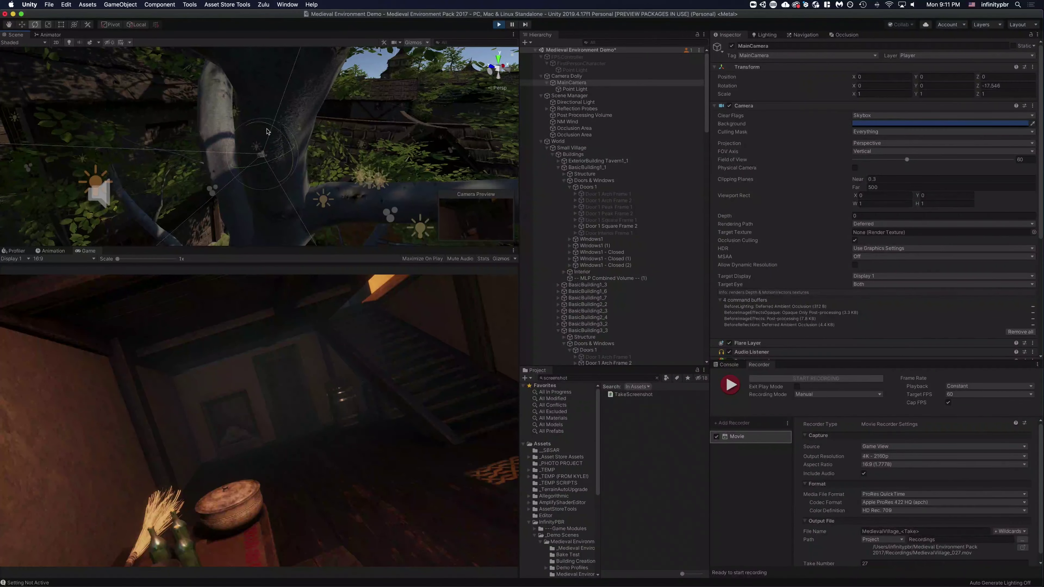
left_click_drag(245, 145, 223, 197)
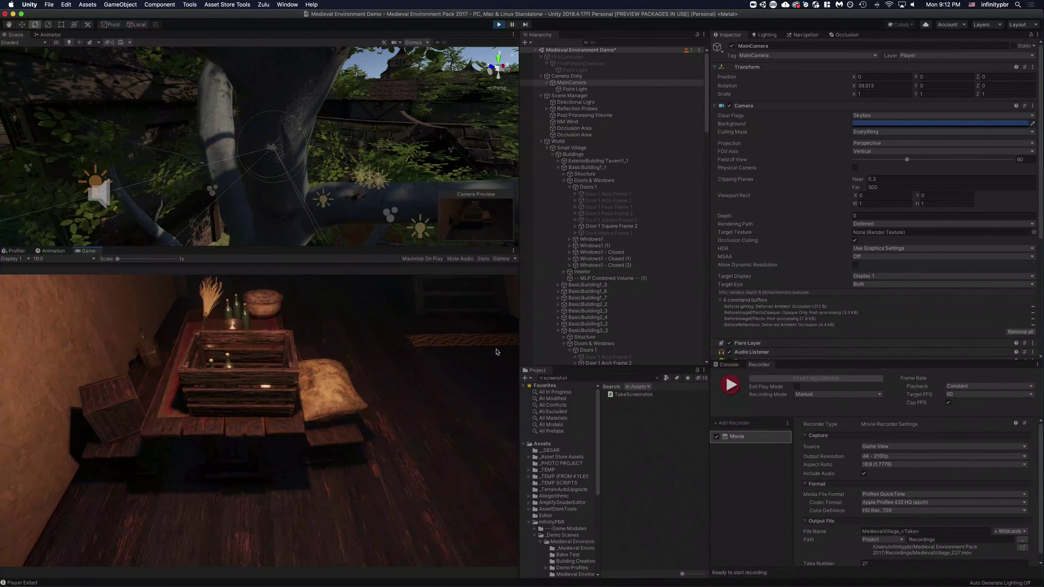
Start recording ProRes take 27 of the village interior with the F10 Recorder shortcut
key("F10")
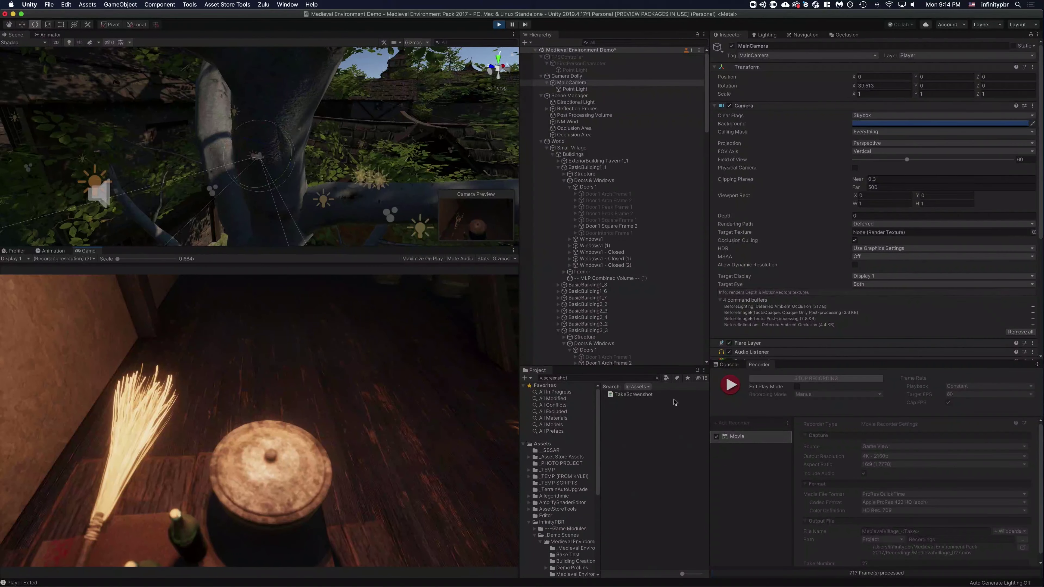
Stop take 27 and reset MainCamera's Rotation X to 0 to level the view
left_click(816, 379)
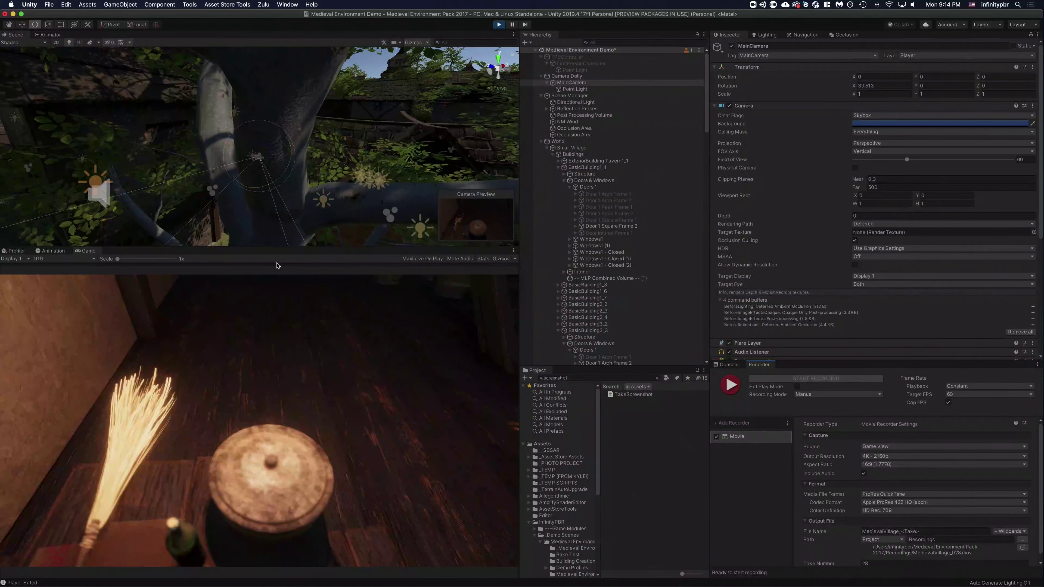
left_click(878, 85)
key("super+a")
type("0")
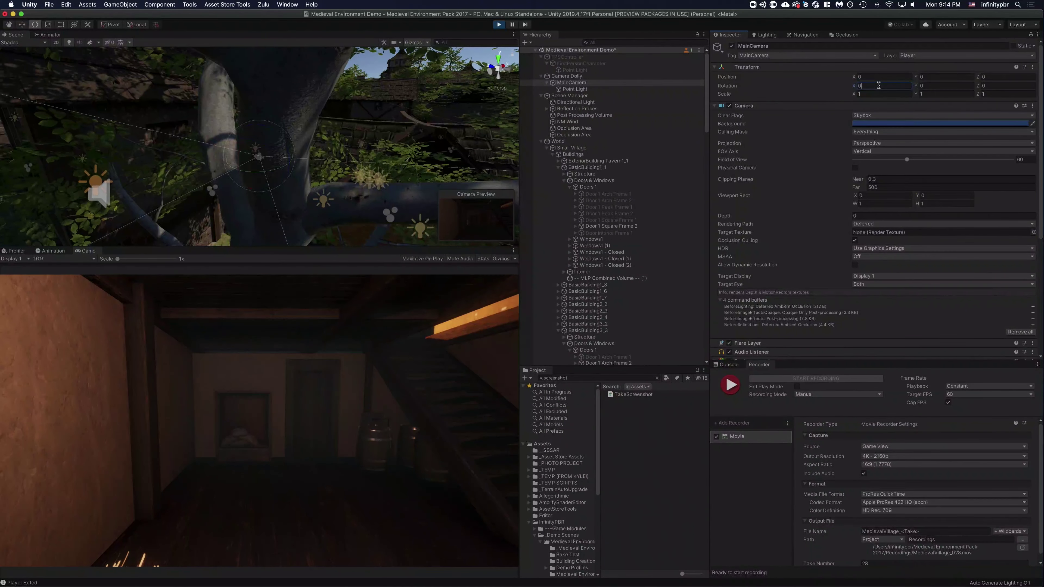
key("Return")
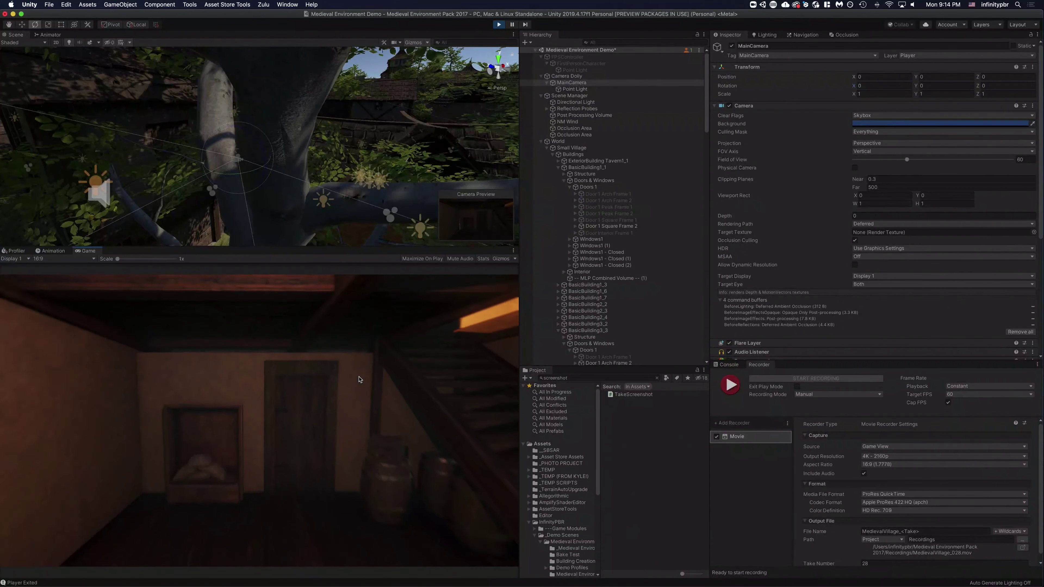
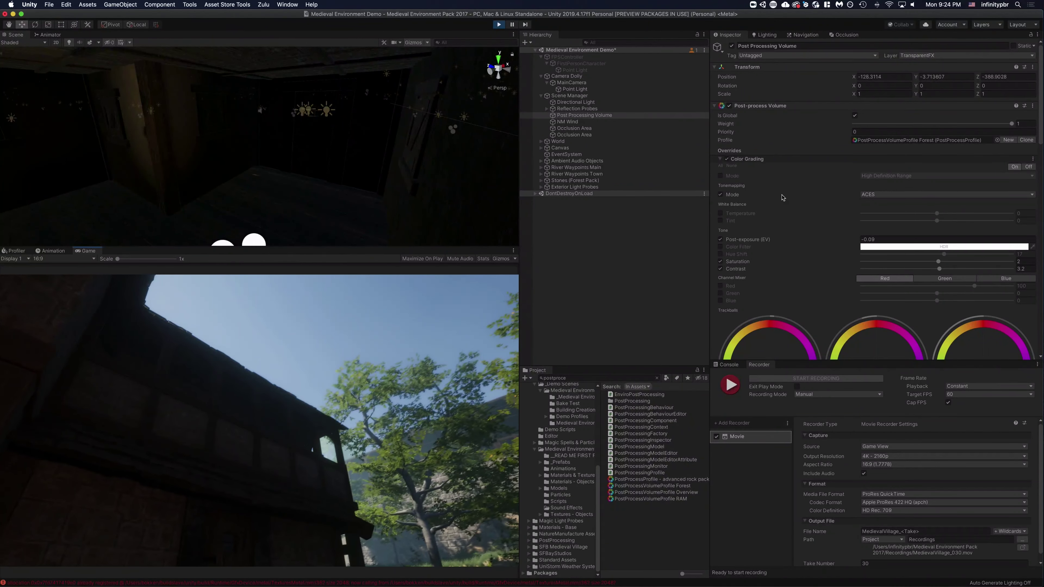
Assign the Medieval Village Post Processing Demo profile from Demo Profiles to the Post-process Volume
scroll(557, 469, "up", 6)
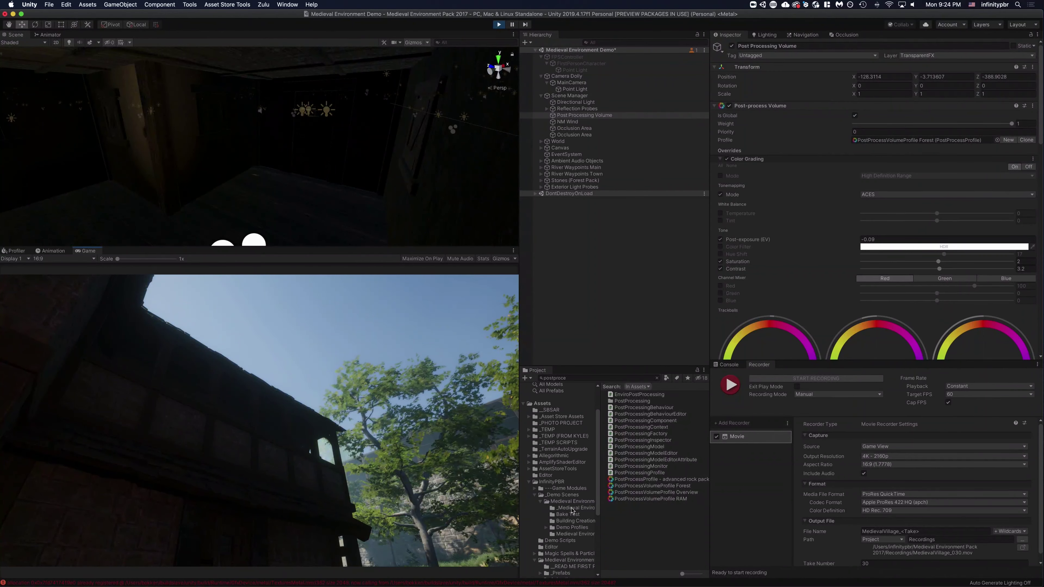
scroll(572, 509, "down", 2)
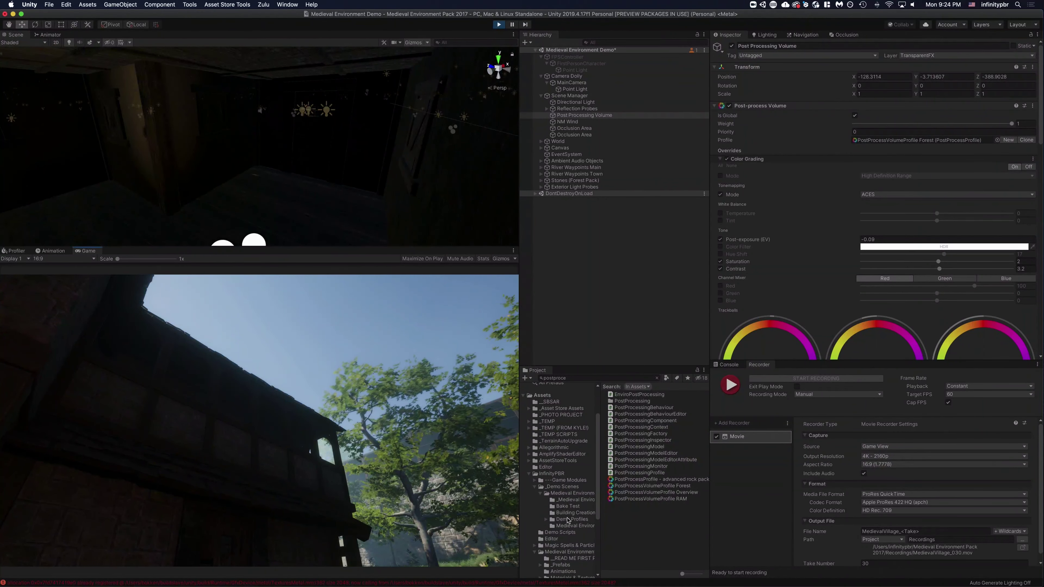
left_click(569, 519)
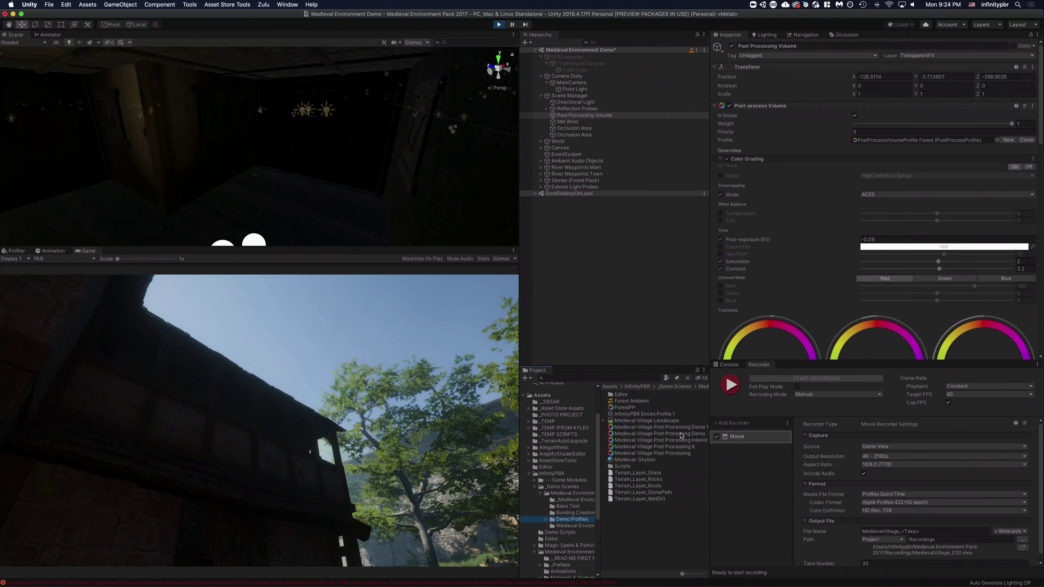
left_click_drag(676, 436, 908, 140)
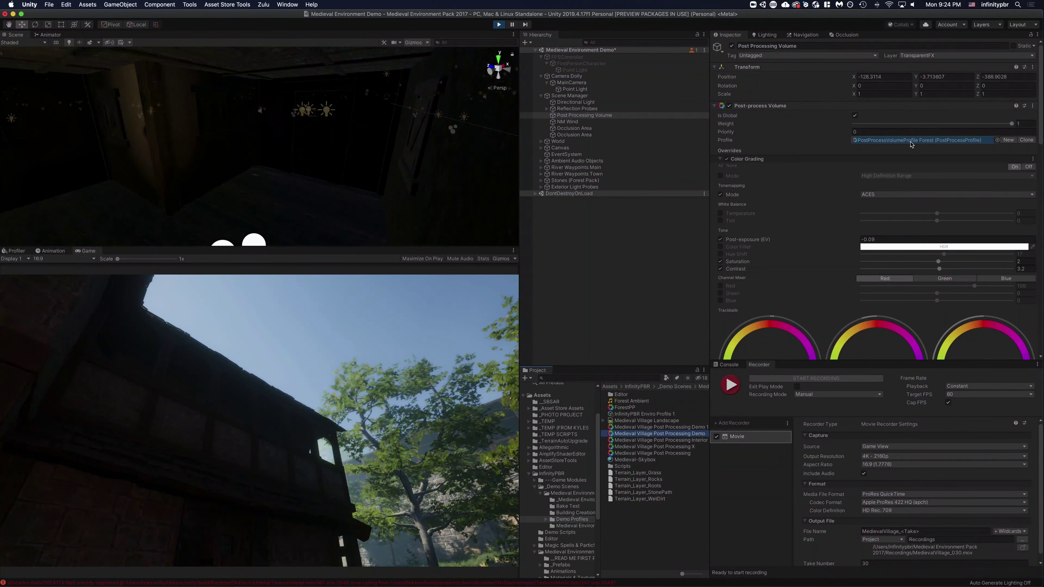
left_click(307, 411)
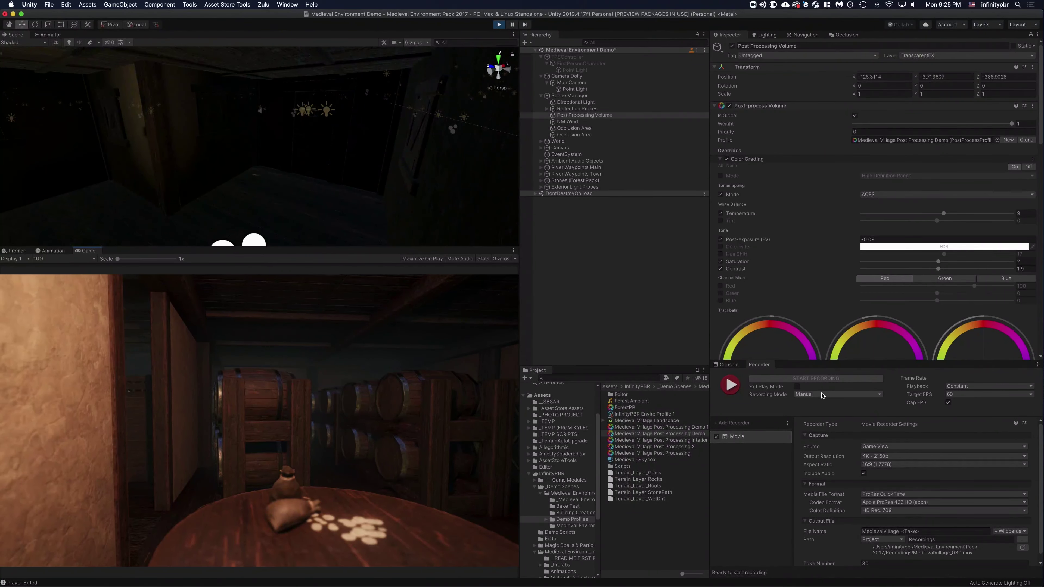
Record and stop movie take 30 in the barrel cellar, then focus the Game view
left_click(822, 378)
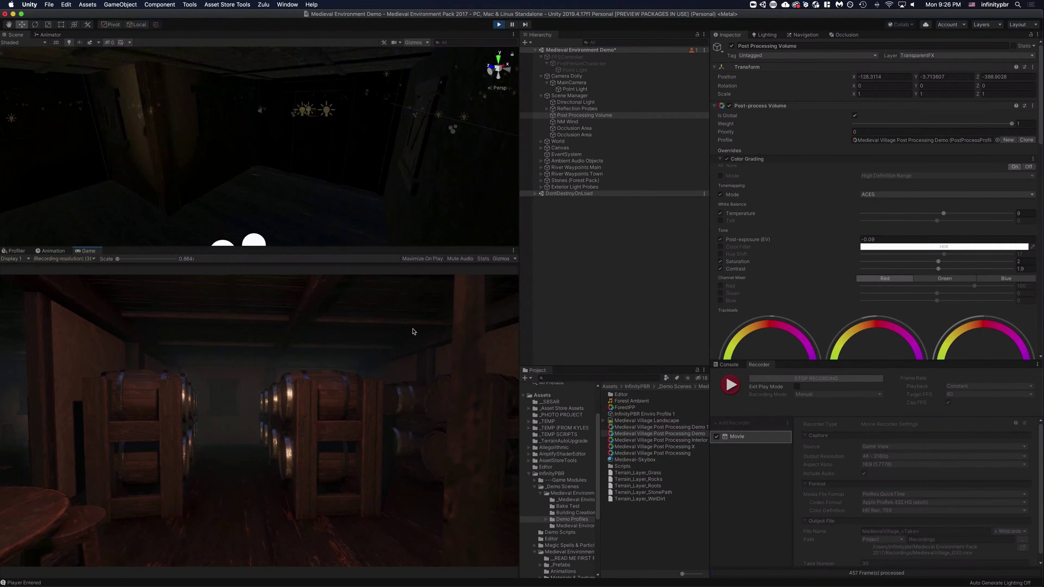
left_click(834, 380)
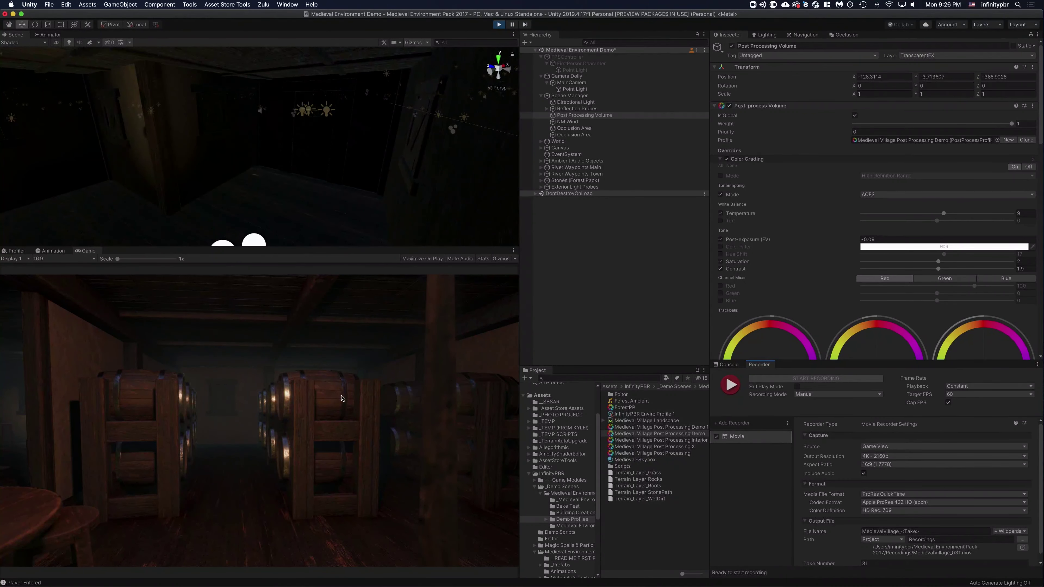
left_click(380, 393)
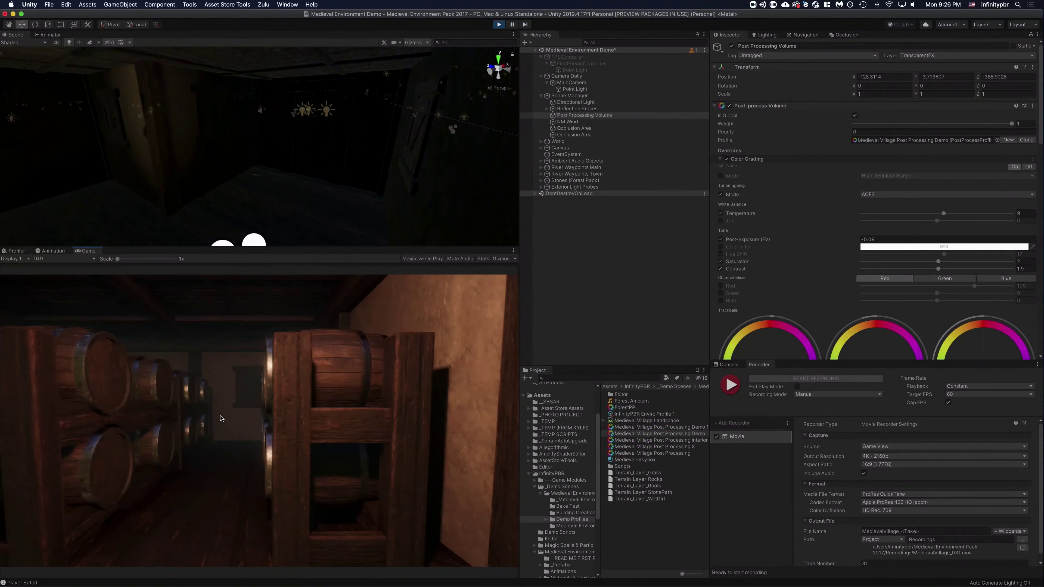
Start recording ProRes take 31 of the barrel cellar with the F10 shortcut
key("F10")
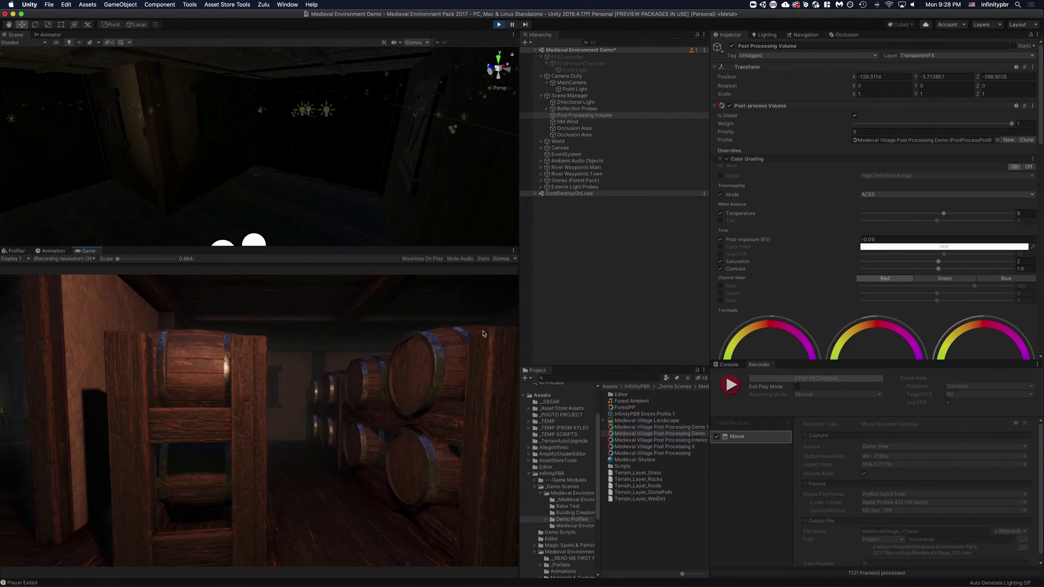
Stop take 31 and start recording take 32 of the outdoor village with F10
left_click(839, 381)
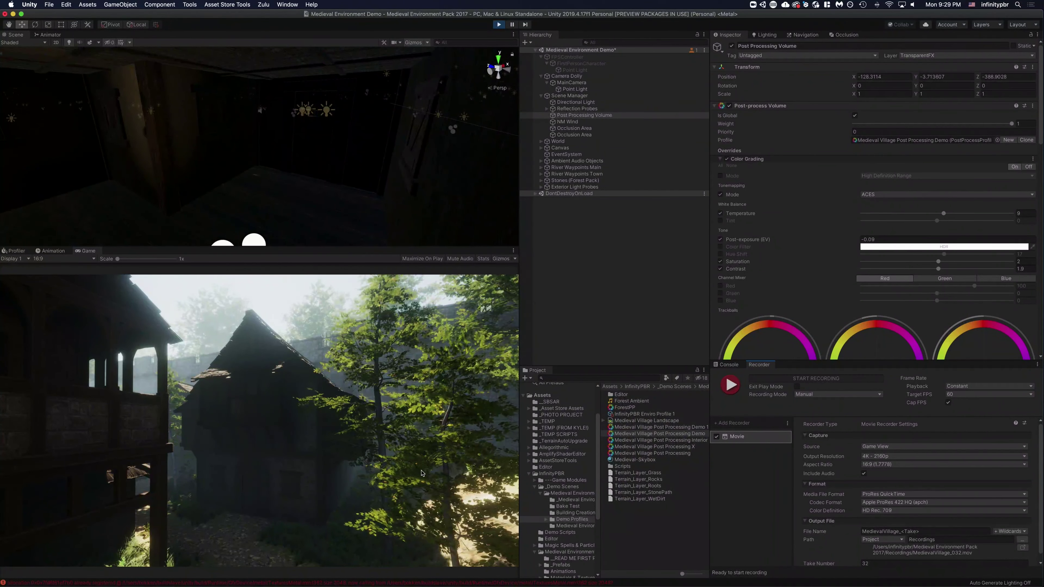
key("F10")
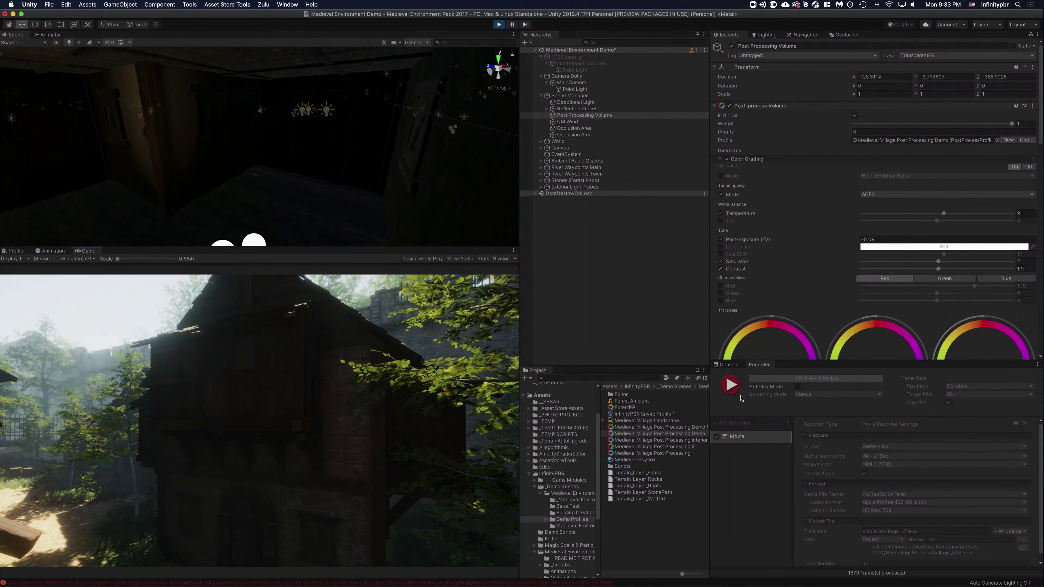
Stop the current movie take and switch the game camera to the stone-wall view
left_click(791, 379)
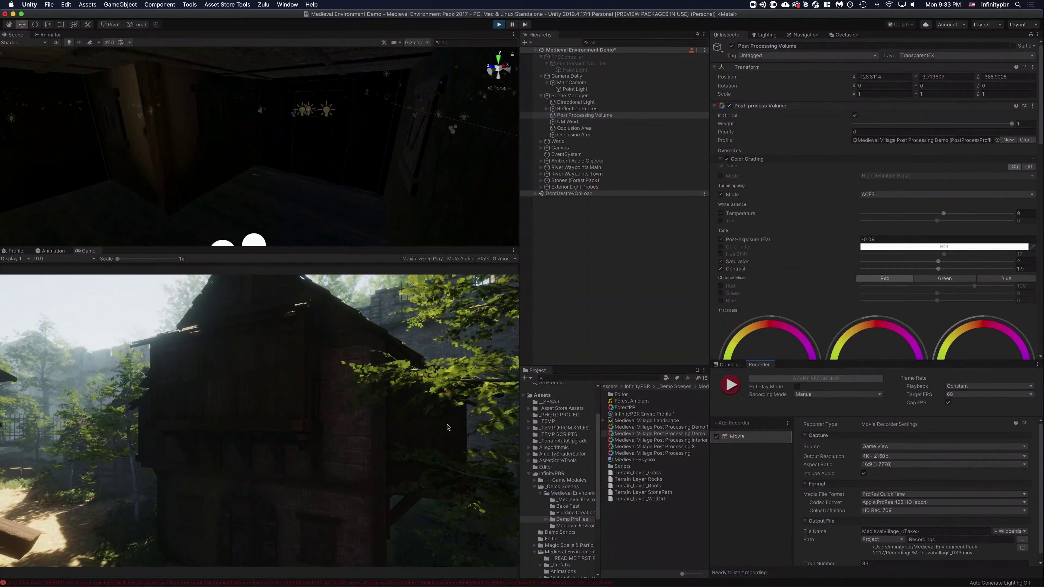
key("e")
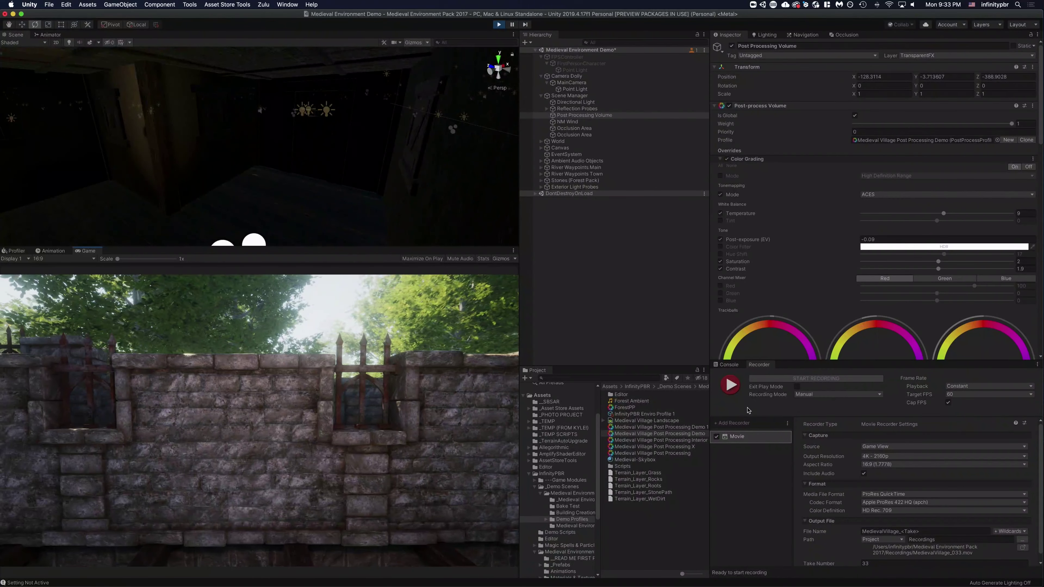
Record take 33 of the castle-wall view from start to stop
left_click(774, 378)
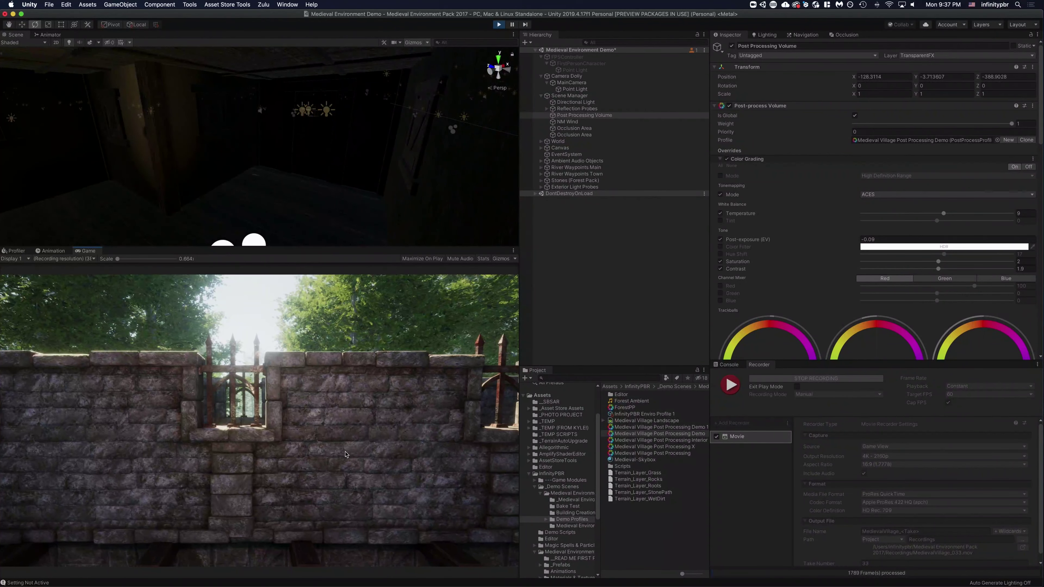
left_click(812, 380)
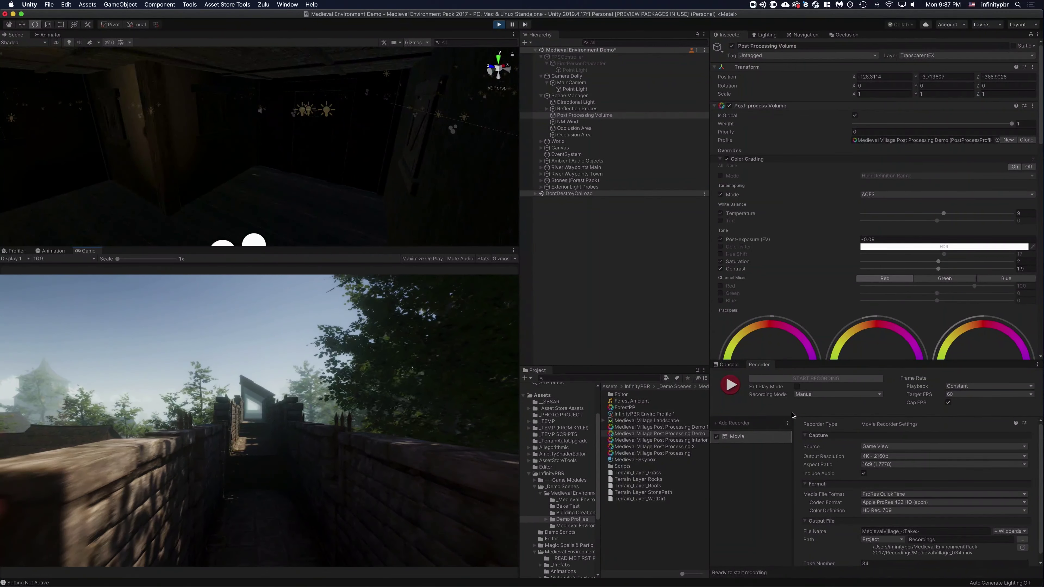
Record take 34 of the castle-wall walk from start to stop
left_click(807, 379)
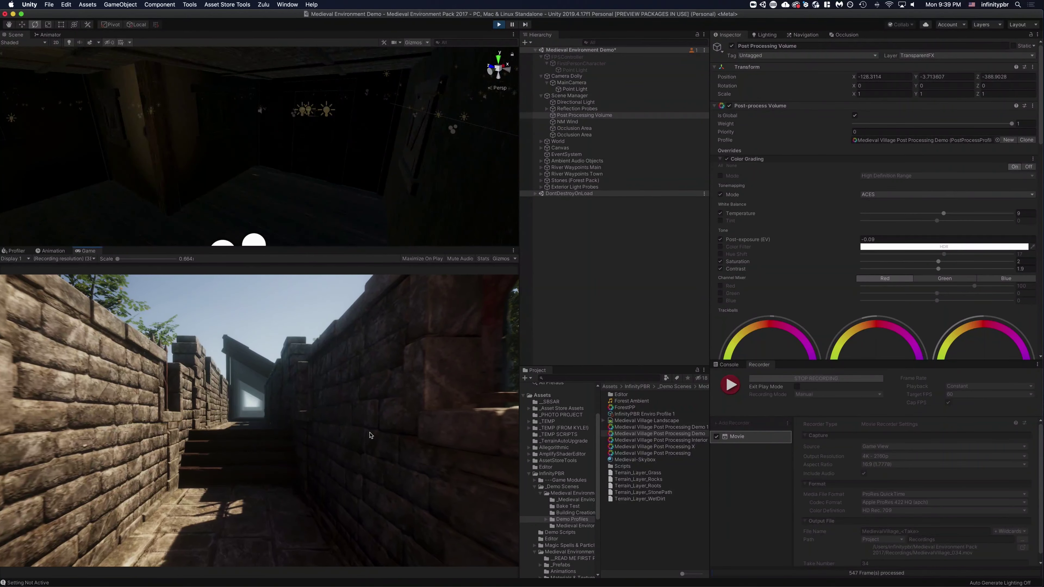
left_click(829, 380)
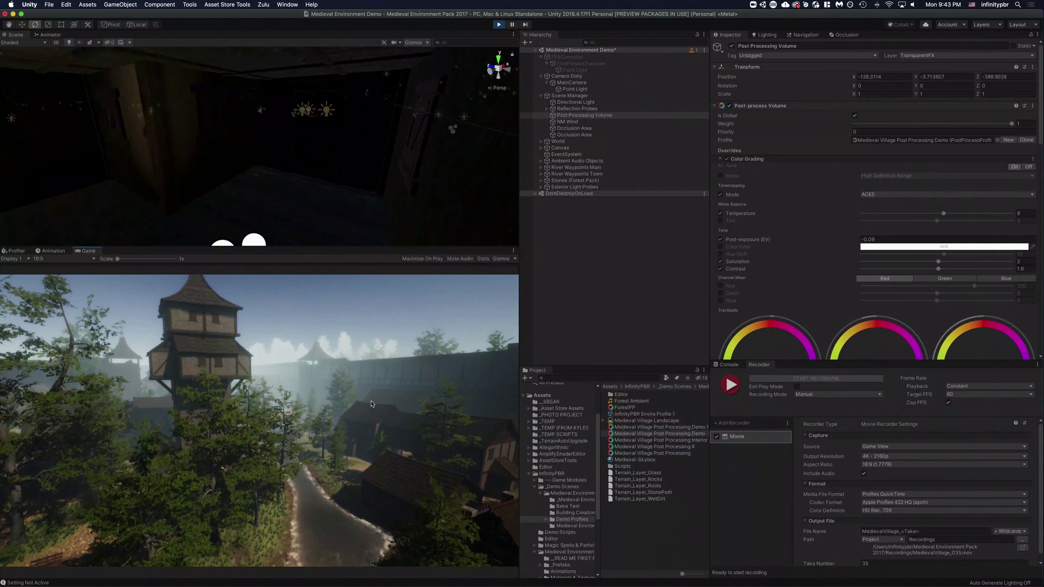
Start recording take 35 once the camera reaches the village overview with the wooden tower
left_click(790, 379)
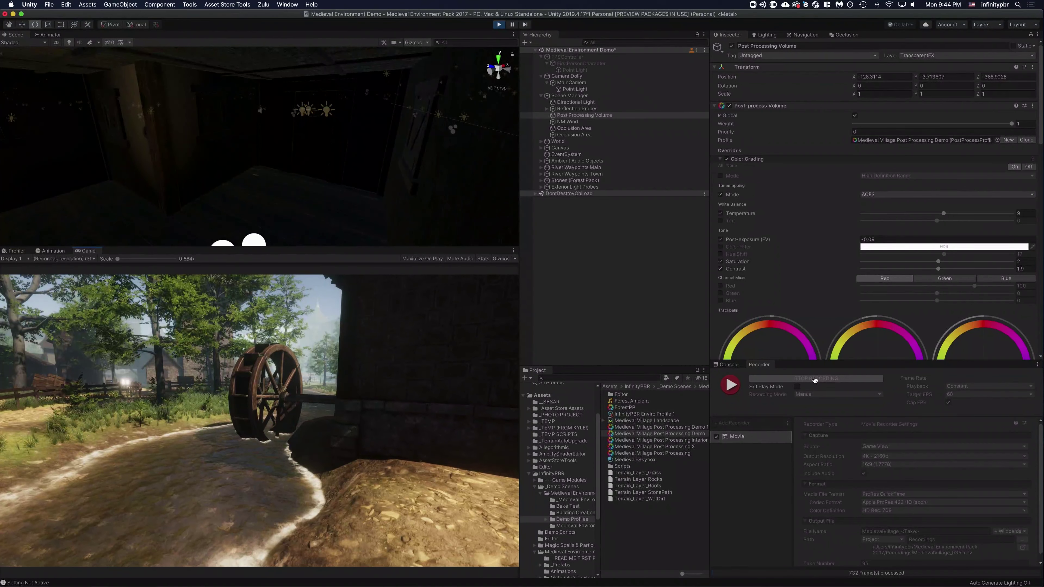
Stop take 35, leaving the Recorder ready for take 36
left_click(815, 379)
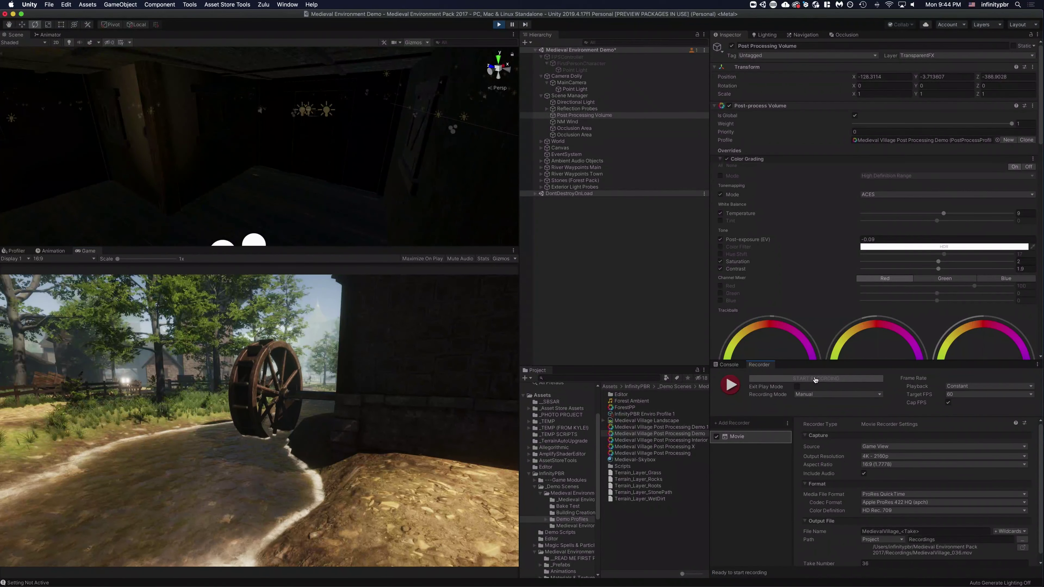